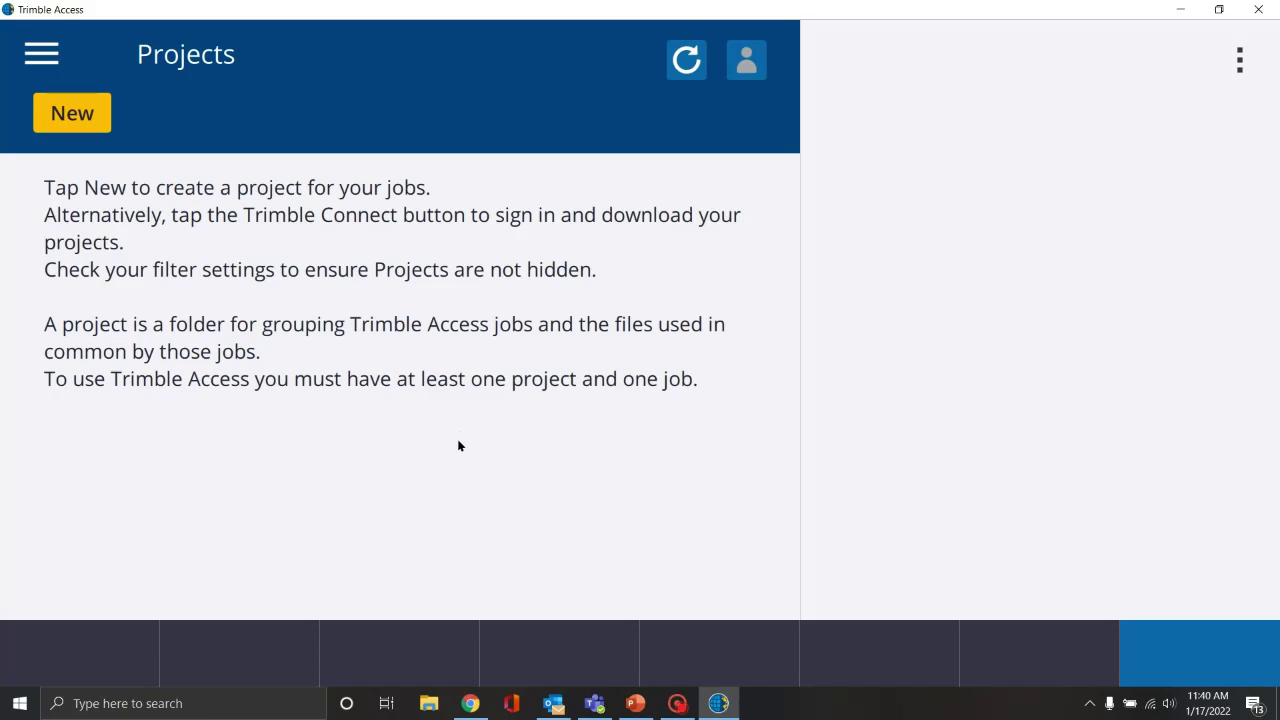
{"action": "left_click", "coordinate": [43, 53]}
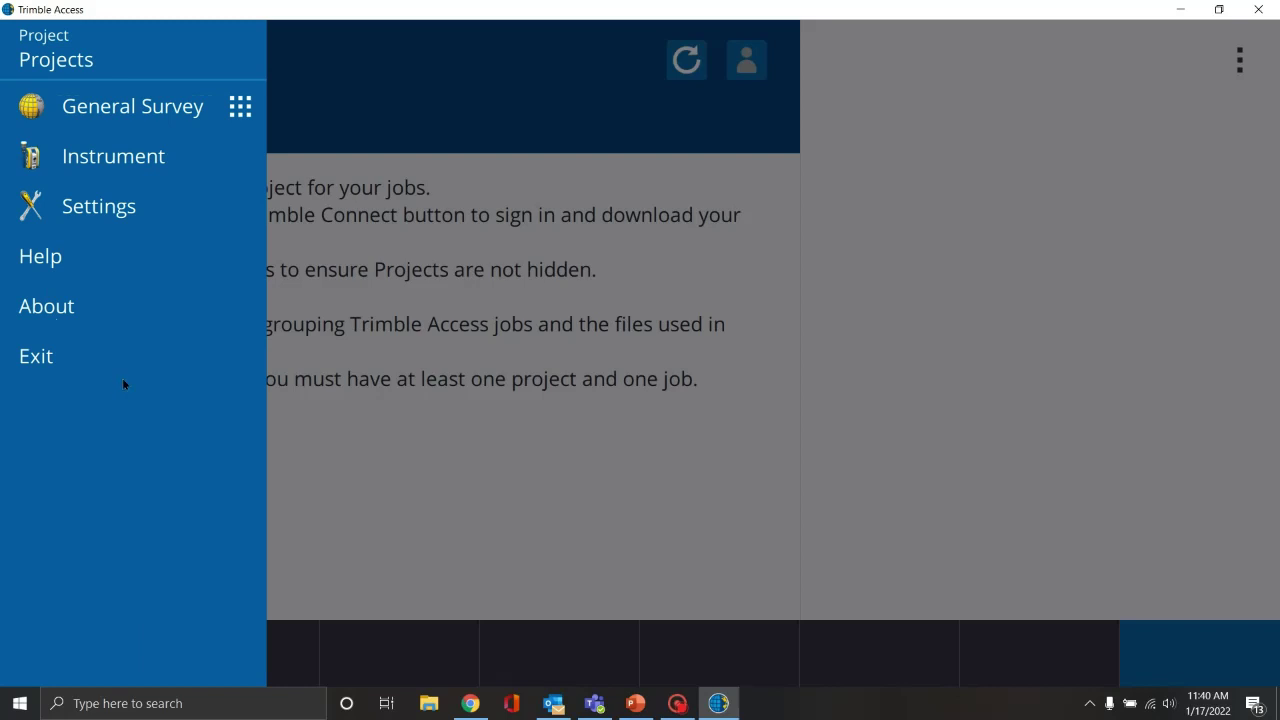
{"action": "left_click", "coordinate": [367, 348]}
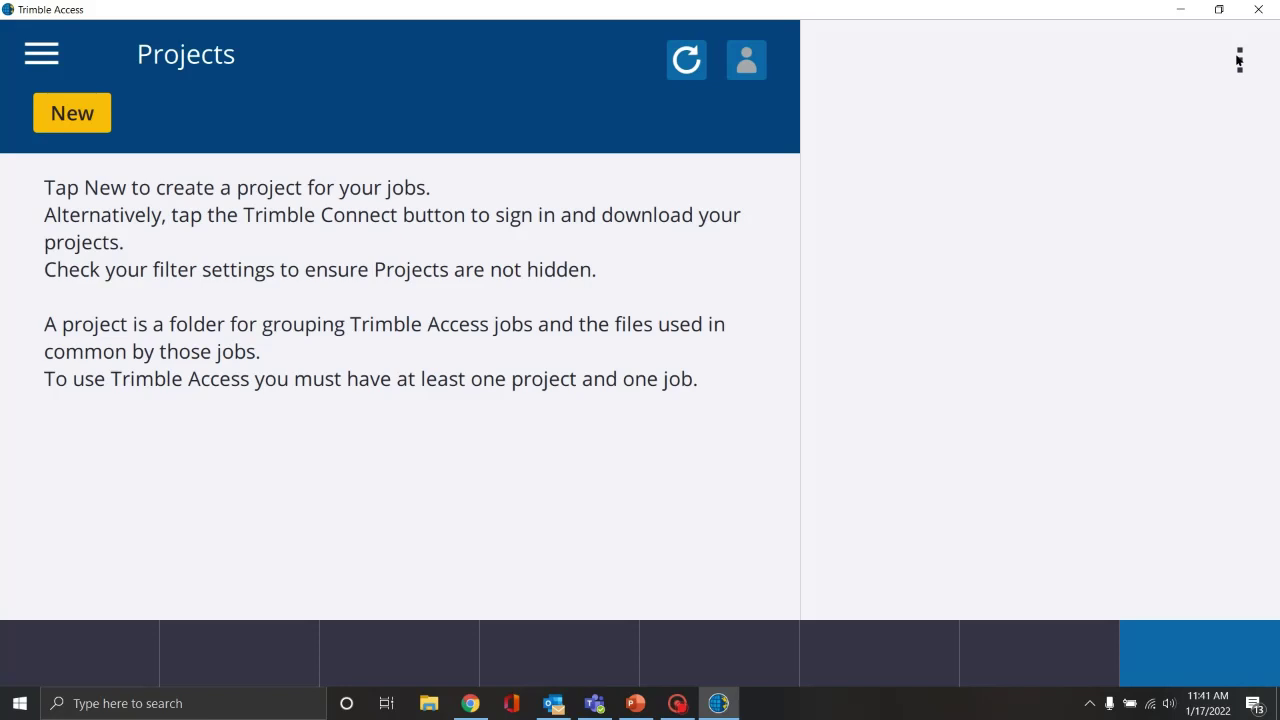
{"action": "left_click", "coordinate": [1238, 61]}
Create a new project named "New Project", leaving the description, reference, location and image empty.
{"action": "left_click", "coordinate": [73, 116]}
{"action": "left_click", "coordinate": [72, 115]}
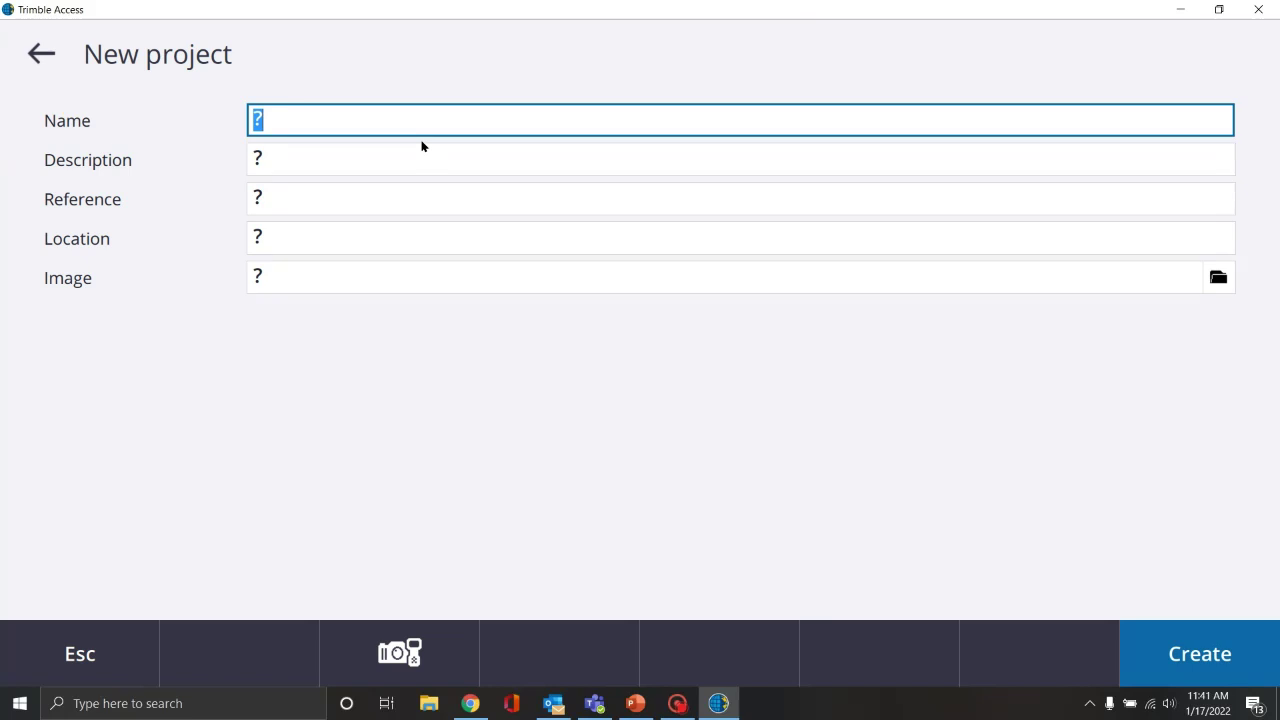
{"action": "type", "text": "New Proj"}
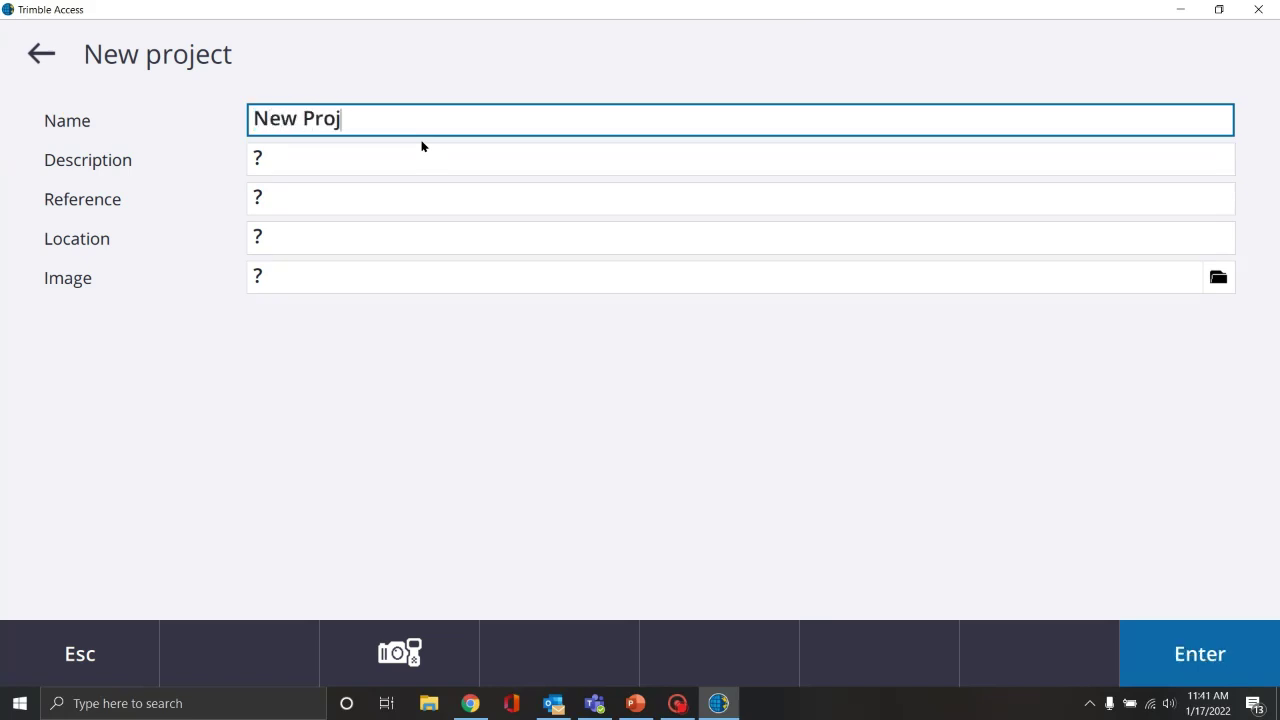
{"action": "type", "text": "ect"}
{"action": "left_click", "coordinate": [141, 157]}
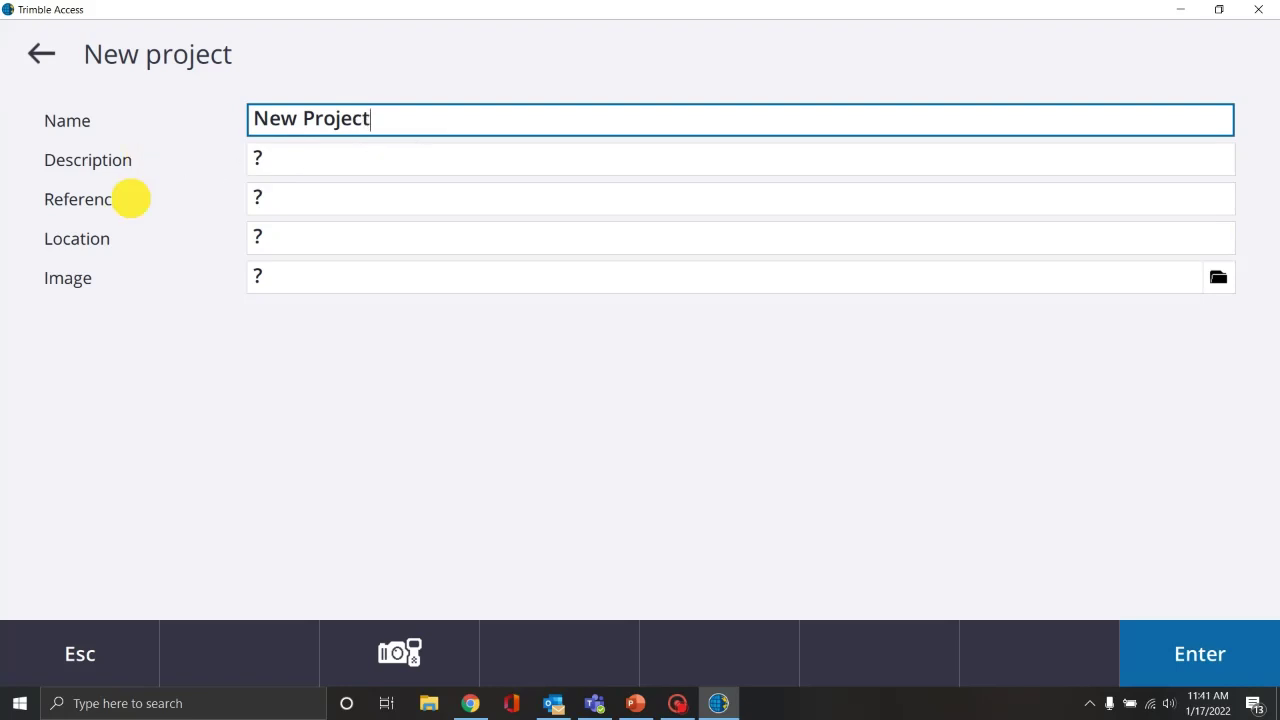
{"action": "left_click", "coordinate": [130, 238]}
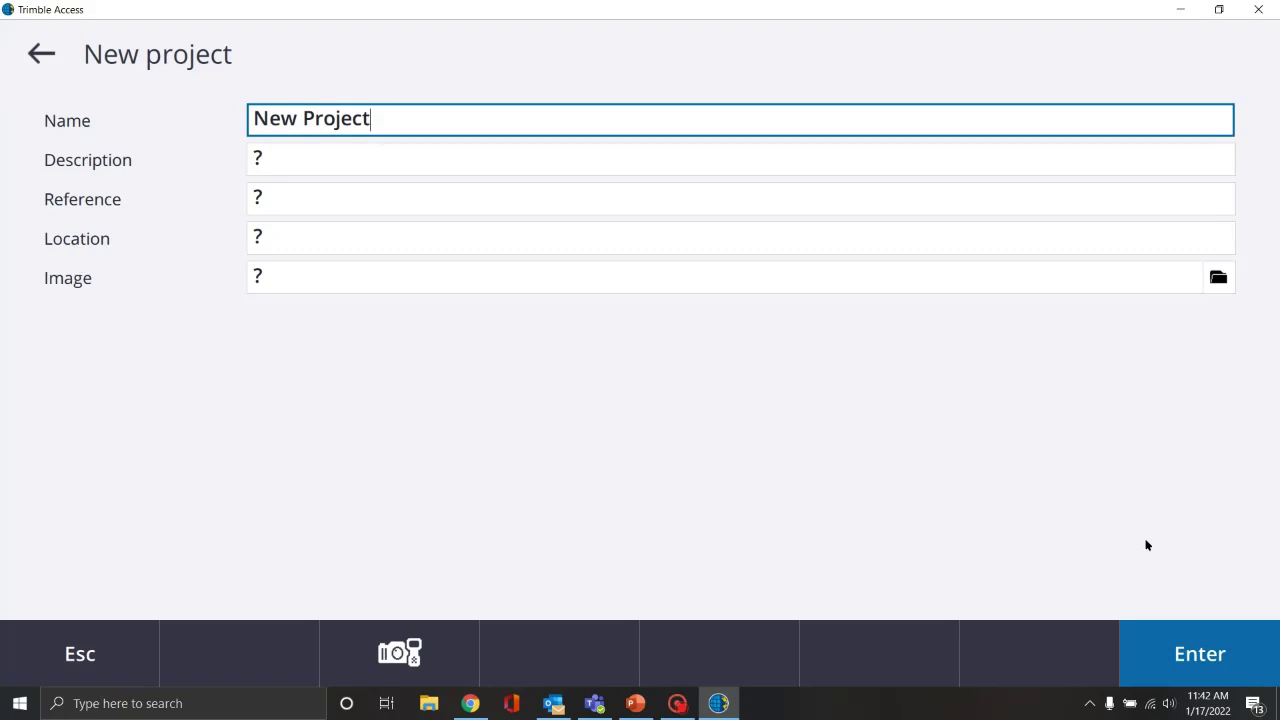
{"action": "left_click", "coordinate": [1186, 656]}
{"action": "left_click", "coordinate": [1184, 652]}
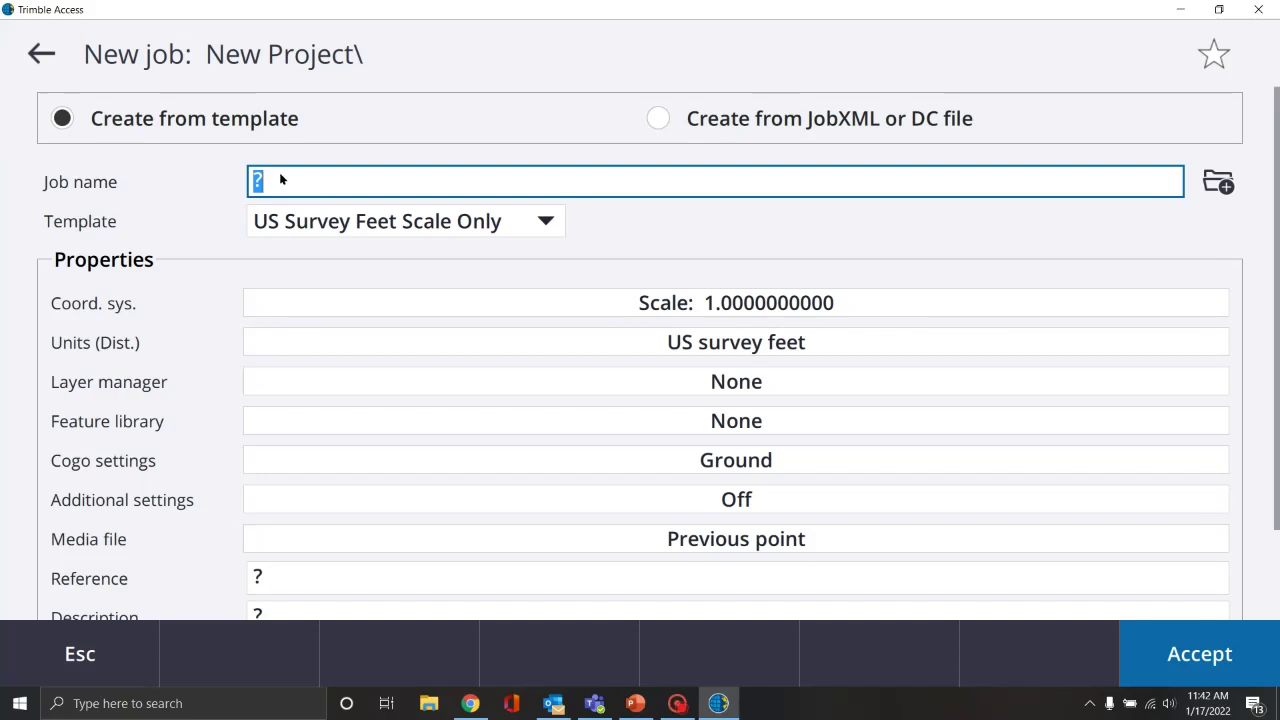
Name the job "New Job" and choose the US Survey Feet Scale Only template.
{"action": "type", "text": "New Job"}
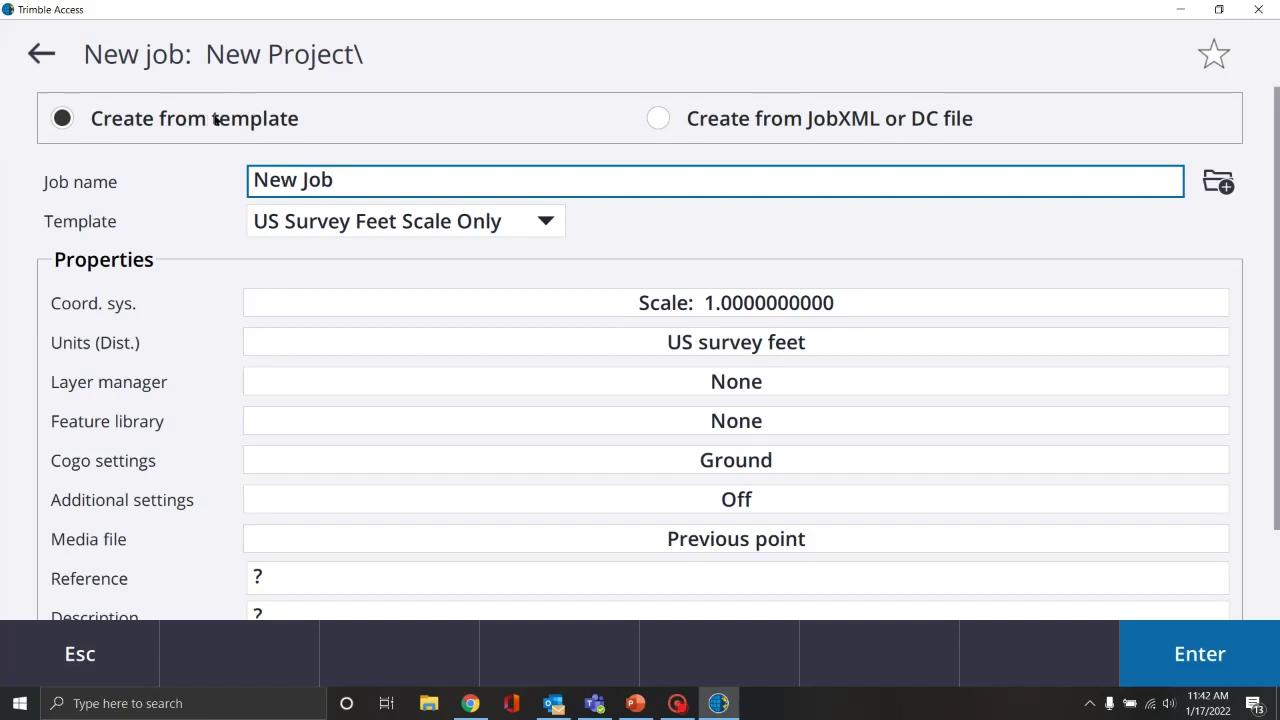
{"action": "left_click", "coordinate": [546, 223]}
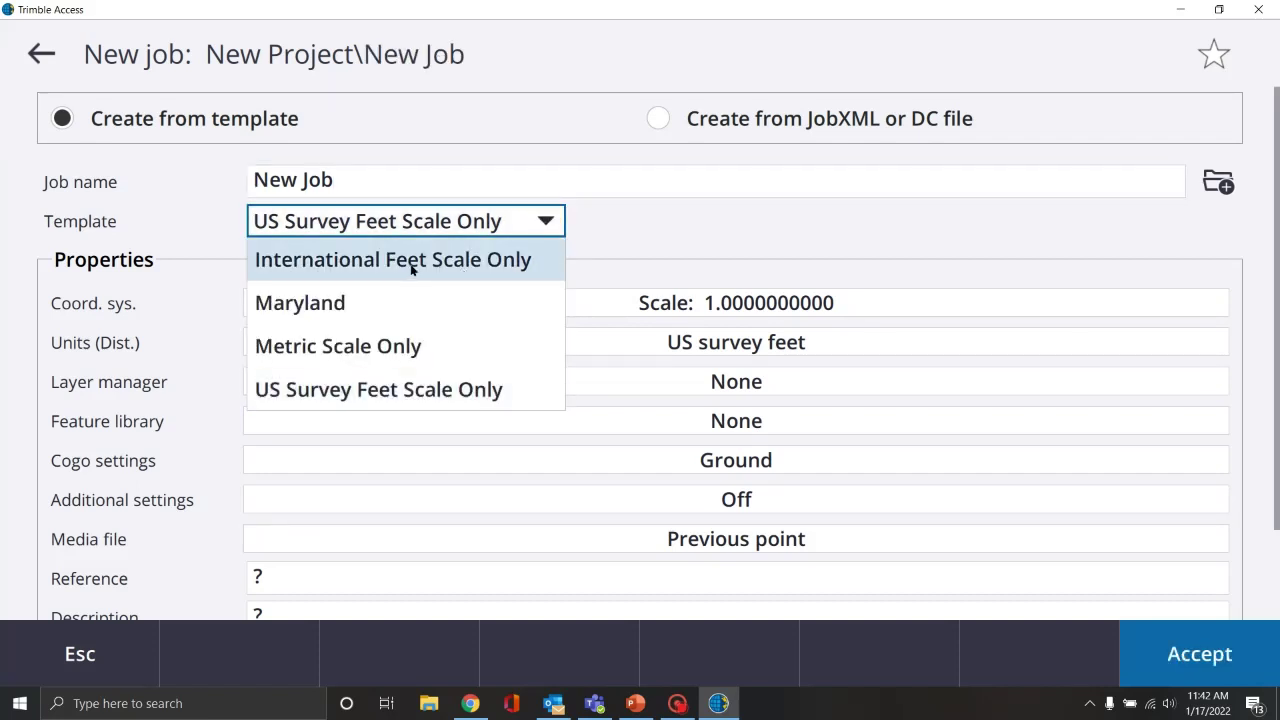
{"action": "left_click", "coordinate": [357, 392]}
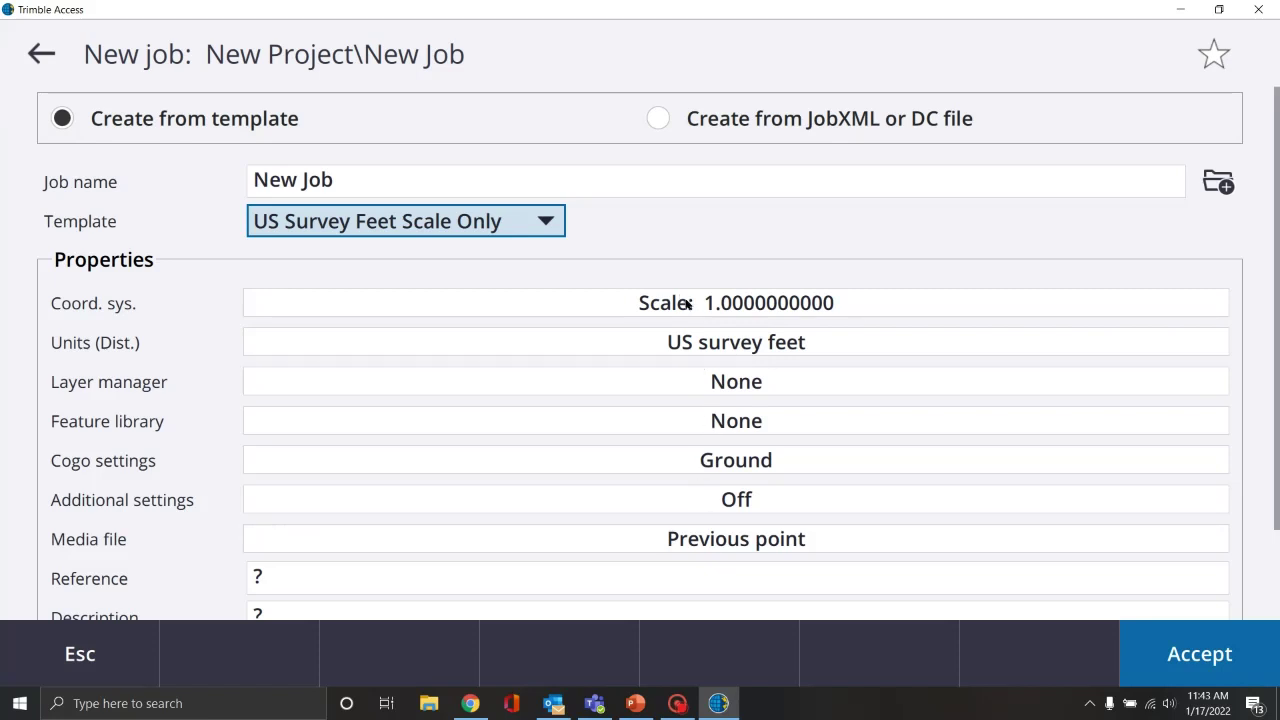
Examine the coordinate system options and the list of properties for the new job.
{"action": "left_click", "coordinate": [687, 304]}
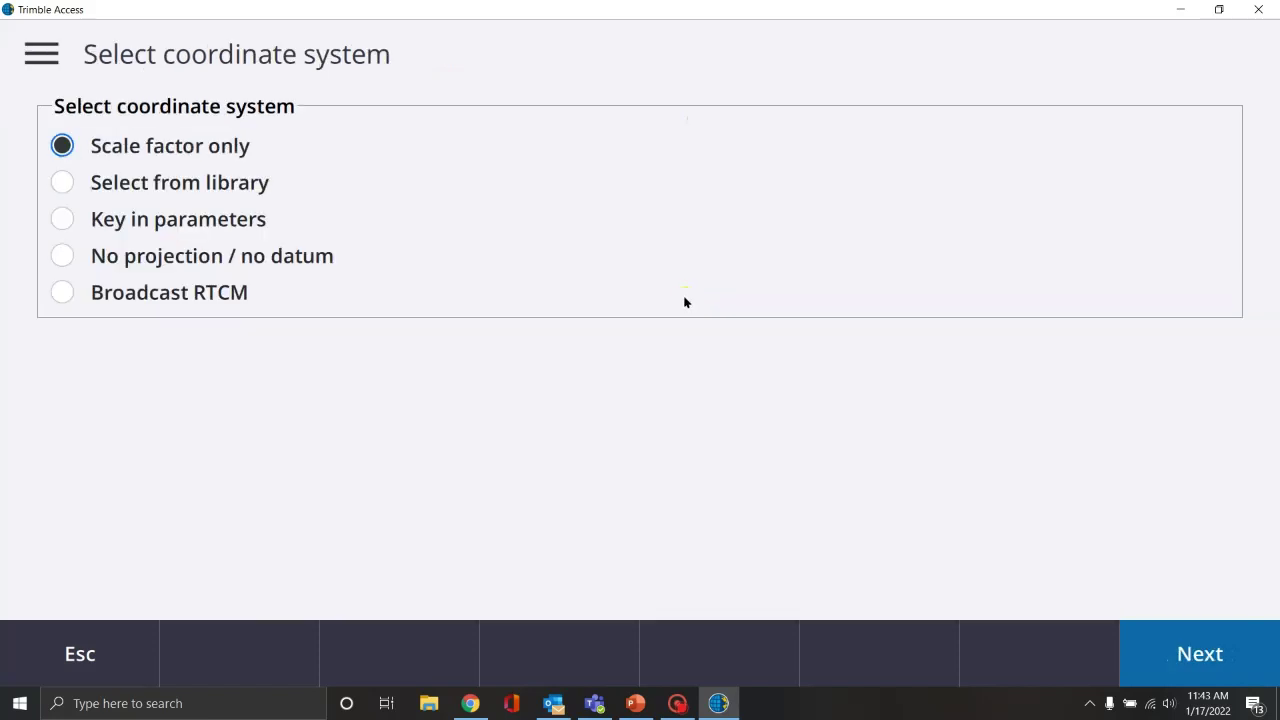
{"action": "left_click", "coordinate": [90, 656]}
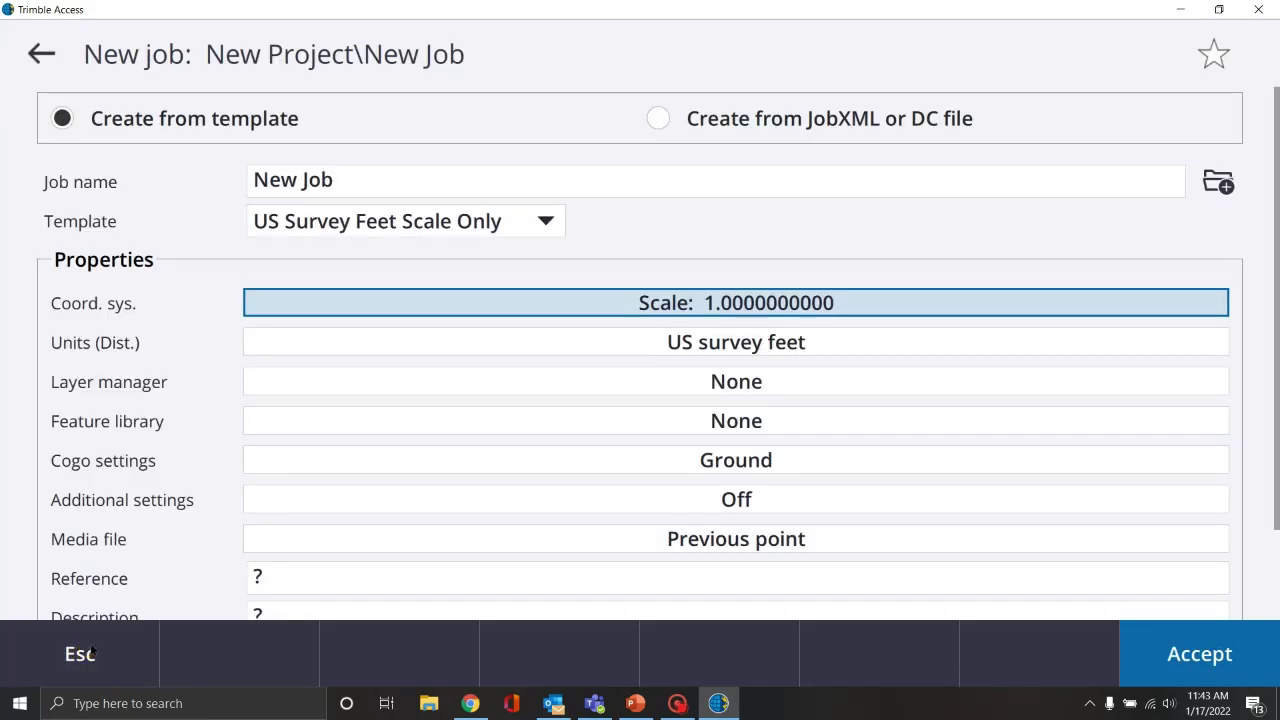
{"action": "left_click", "coordinate": [103, 294]}
{"action": "left_click", "coordinate": [82, 382]}
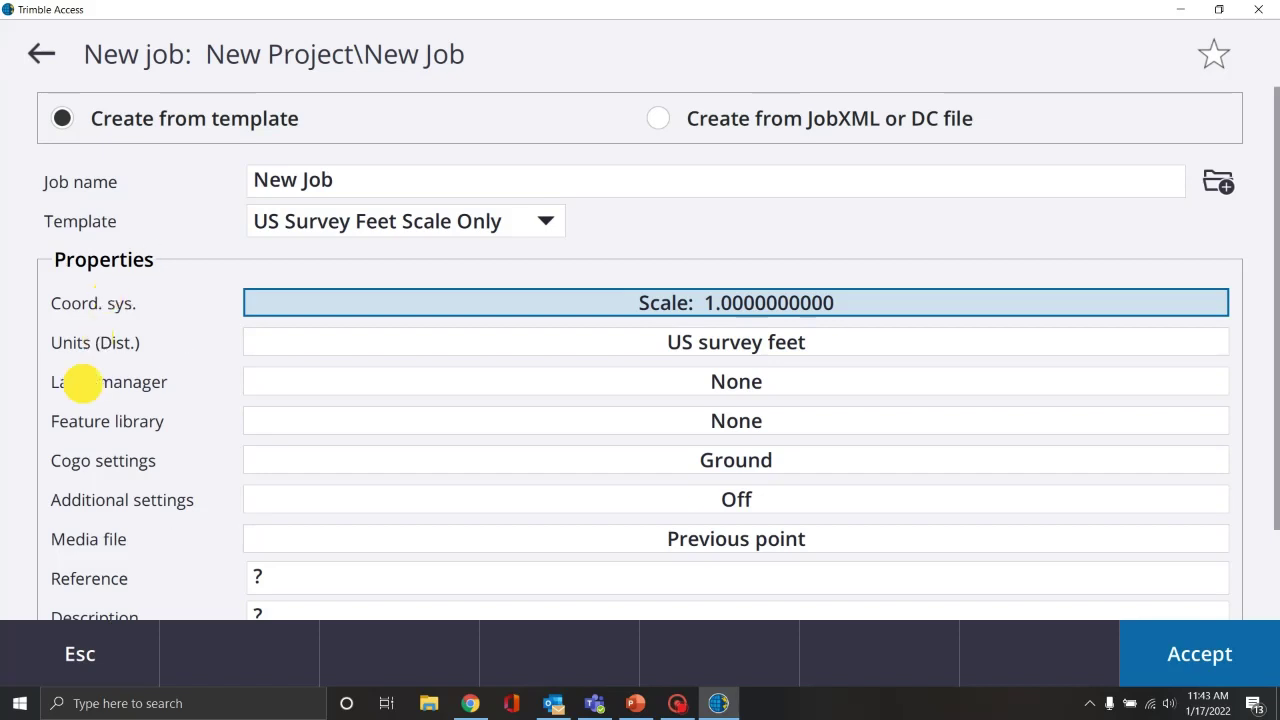
{"action": "left_click", "coordinate": [101, 421]}
{"action": "left_click", "coordinate": [96, 456]}
{"action": "left_click", "coordinate": [98, 496]}
{"action": "left_click", "coordinate": [106, 534]}
Set the job's coordinate system from the library to United States/State Plane 1983, zone Maryland 1900.
{"action": "left_click", "coordinate": [656, 303]}
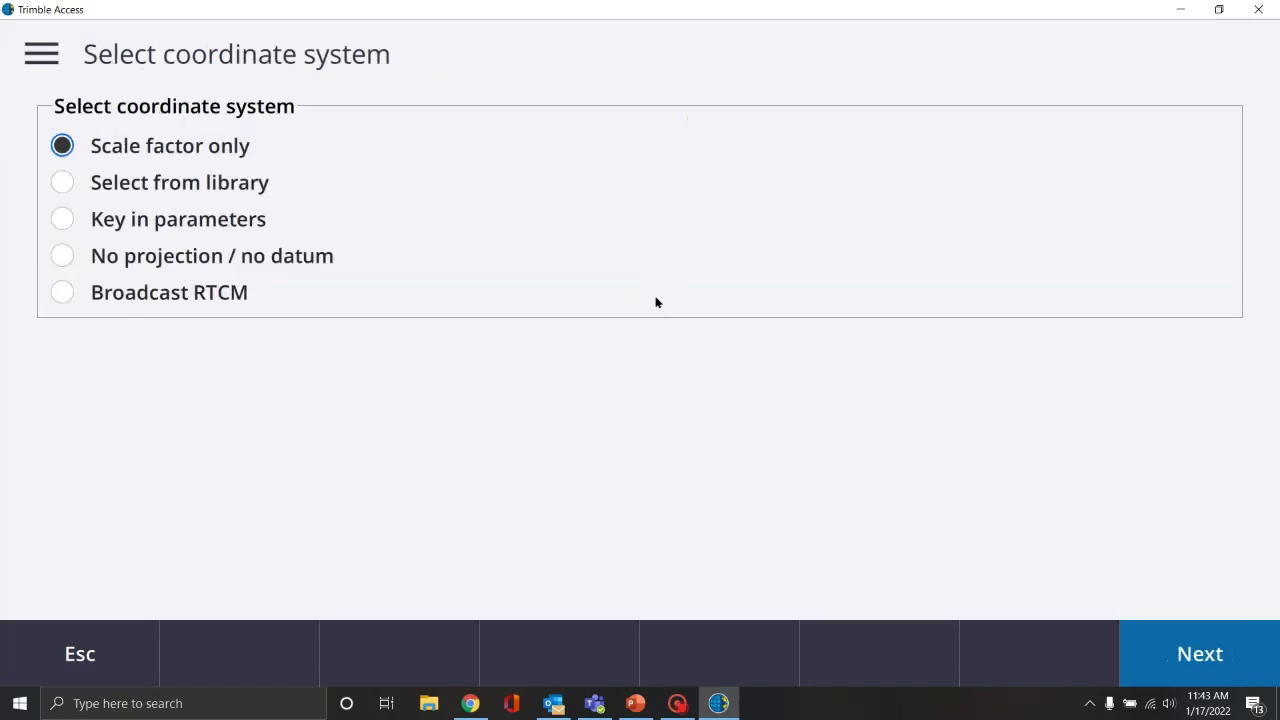
{"action": "left_click", "coordinate": [61, 183]}
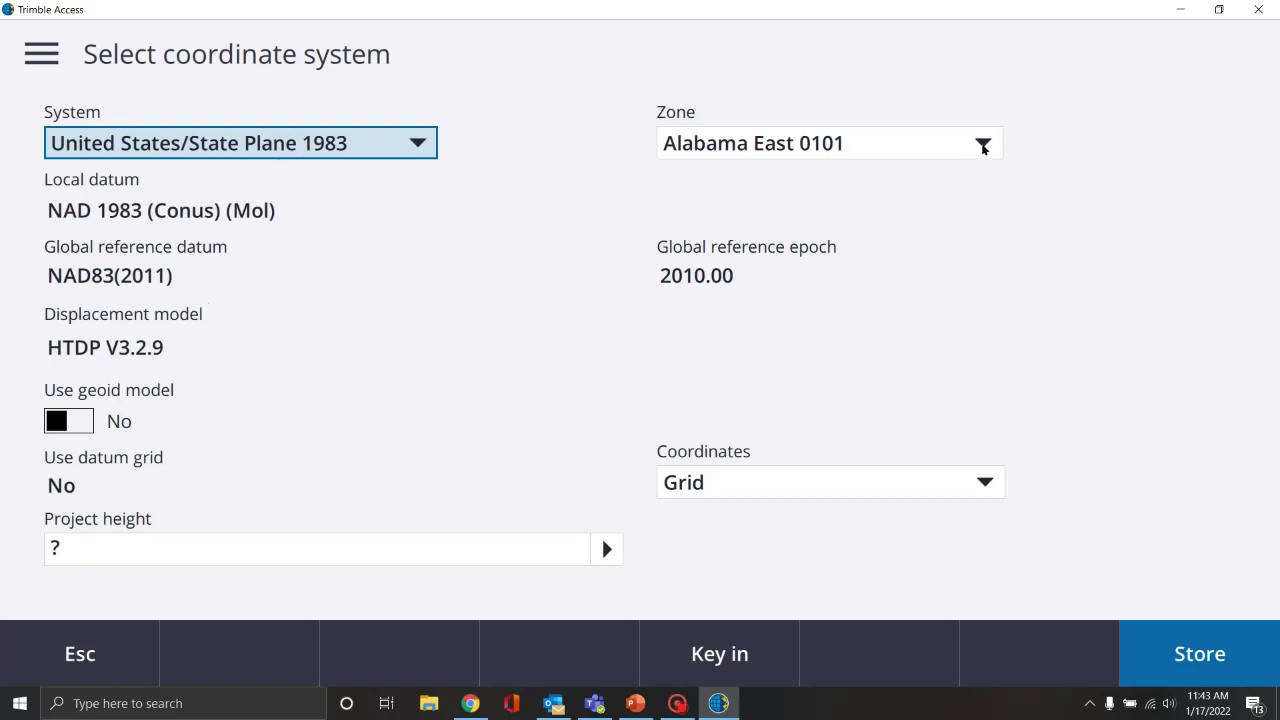
{"action": "left_click", "coordinate": [983, 145]}
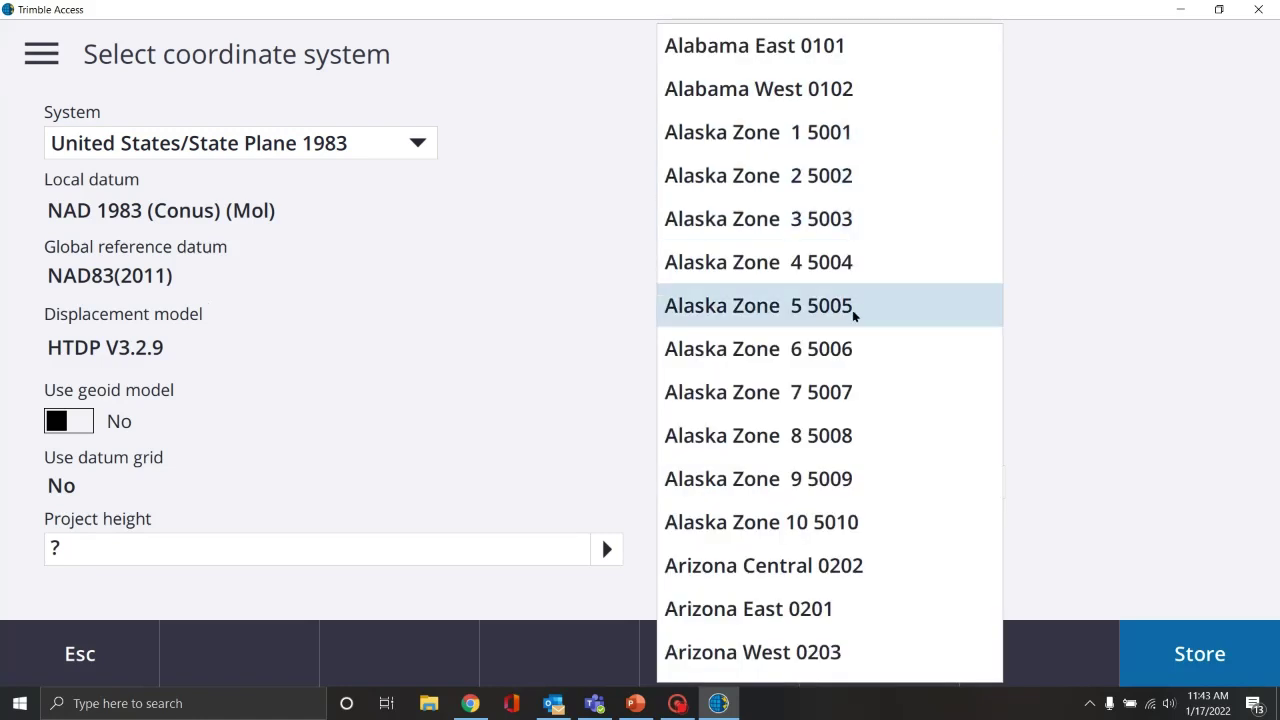
{"action": "scroll", "coordinate": [854, 315], "scroll_direction": "down", "scroll_amount": 18}
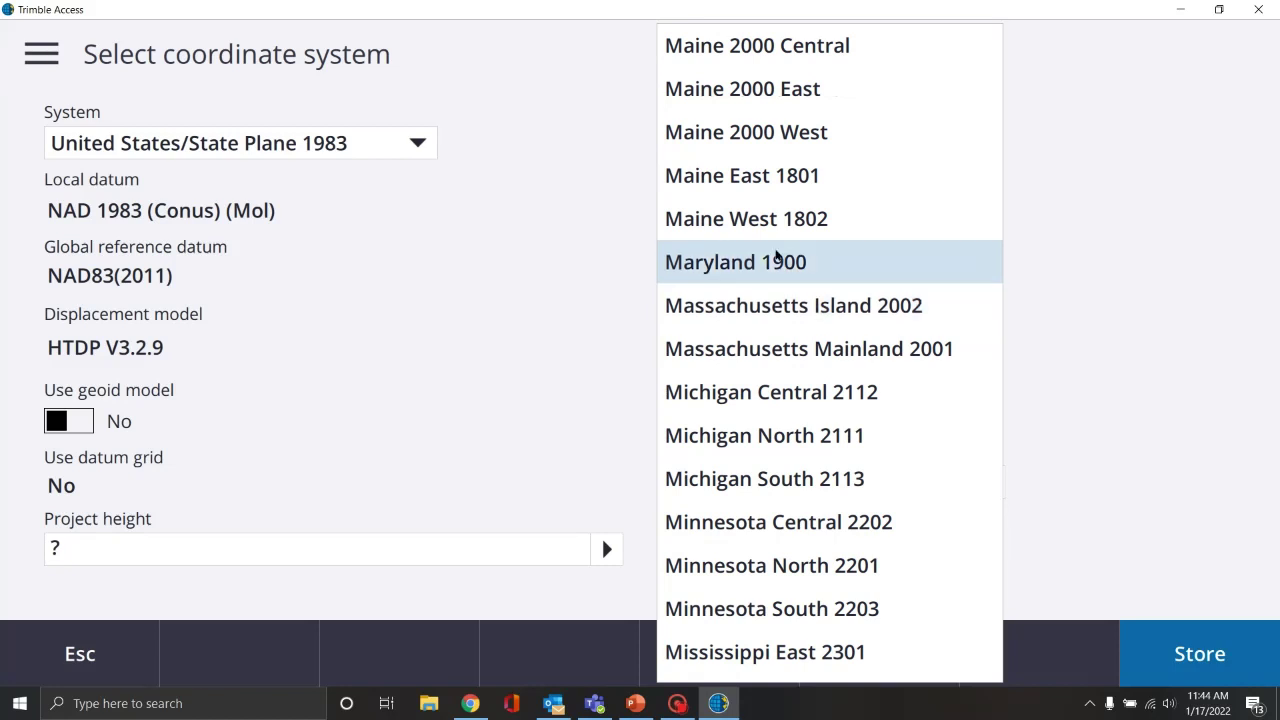
{"action": "left_click", "coordinate": [777, 262]}
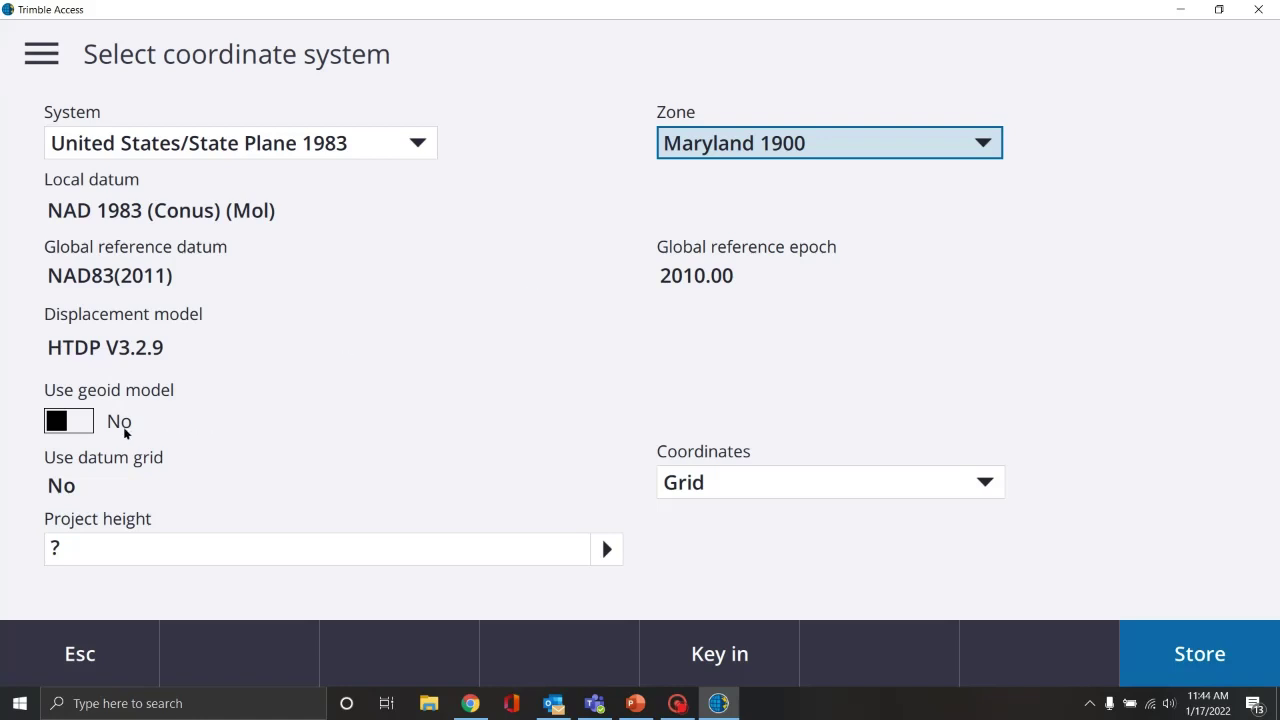
Enable the geoid model and choose GEOID18 (Conus) Fixed (g18us.ggf).
{"action": "left_click", "coordinate": [83, 426]}
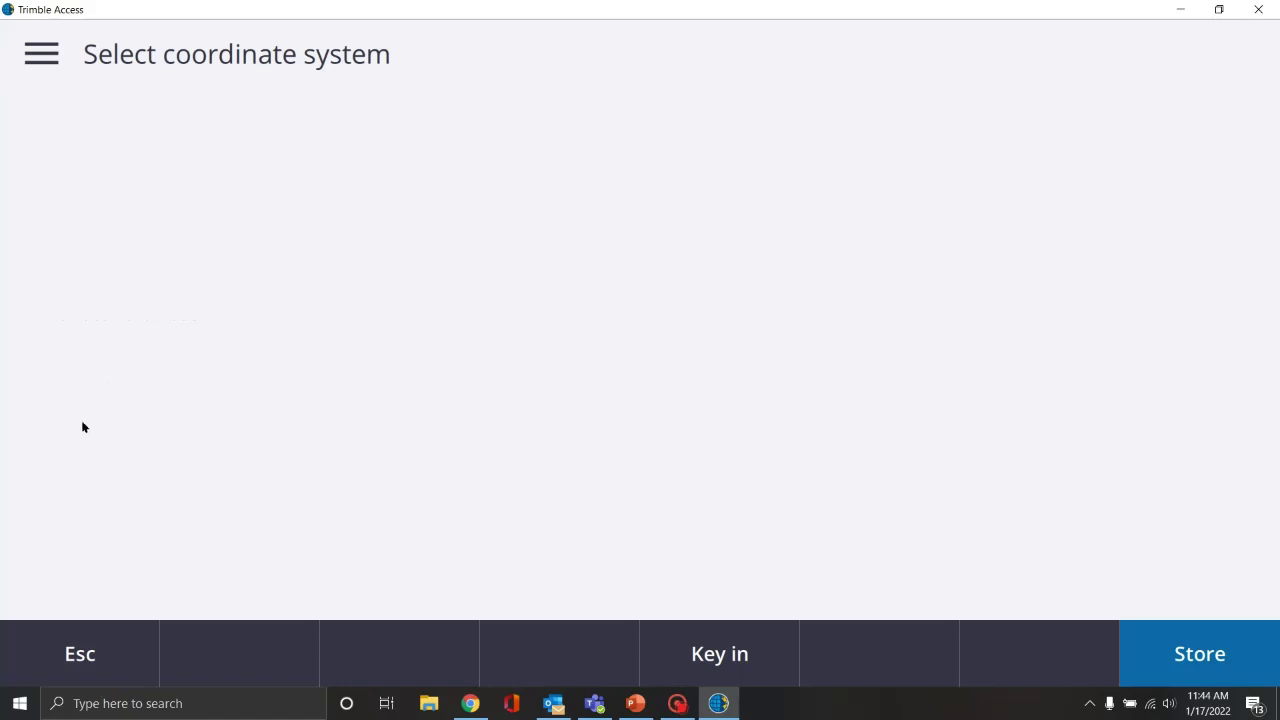
{"action": "left_click", "coordinate": [70, 427]}
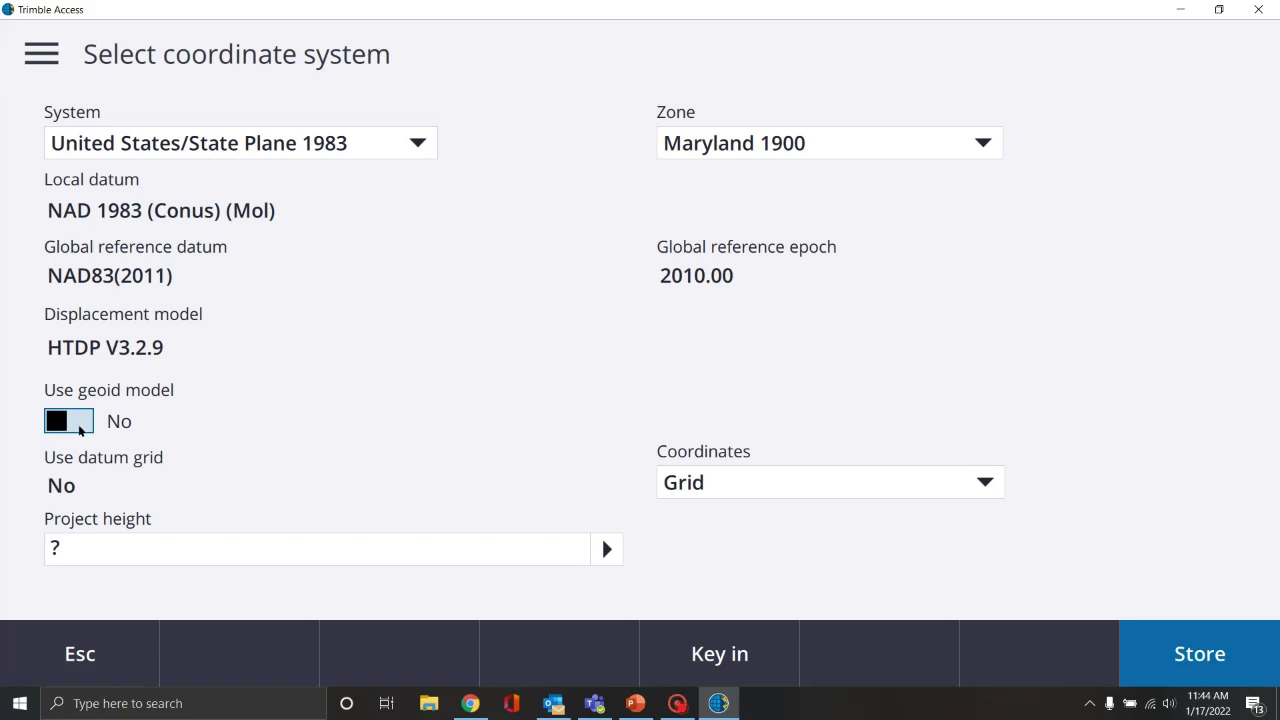
{"action": "left_click", "coordinate": [88, 424]}
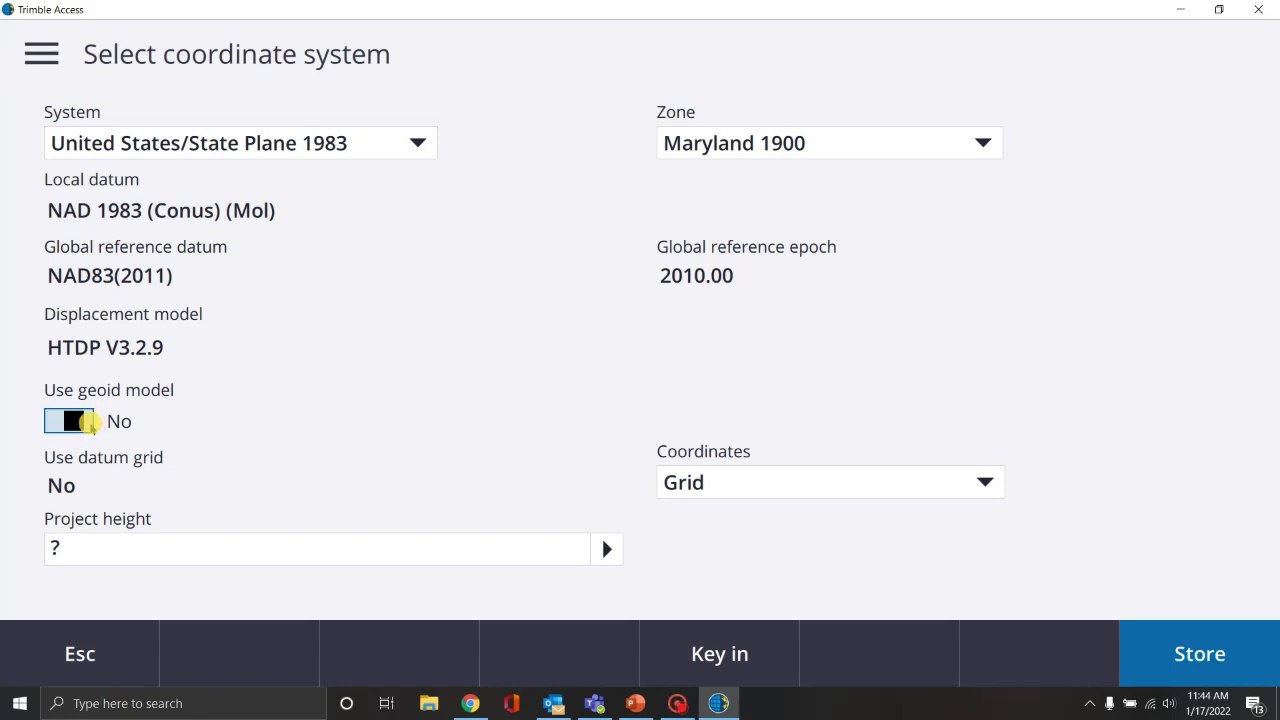
{"action": "left_click", "coordinate": [61, 427]}
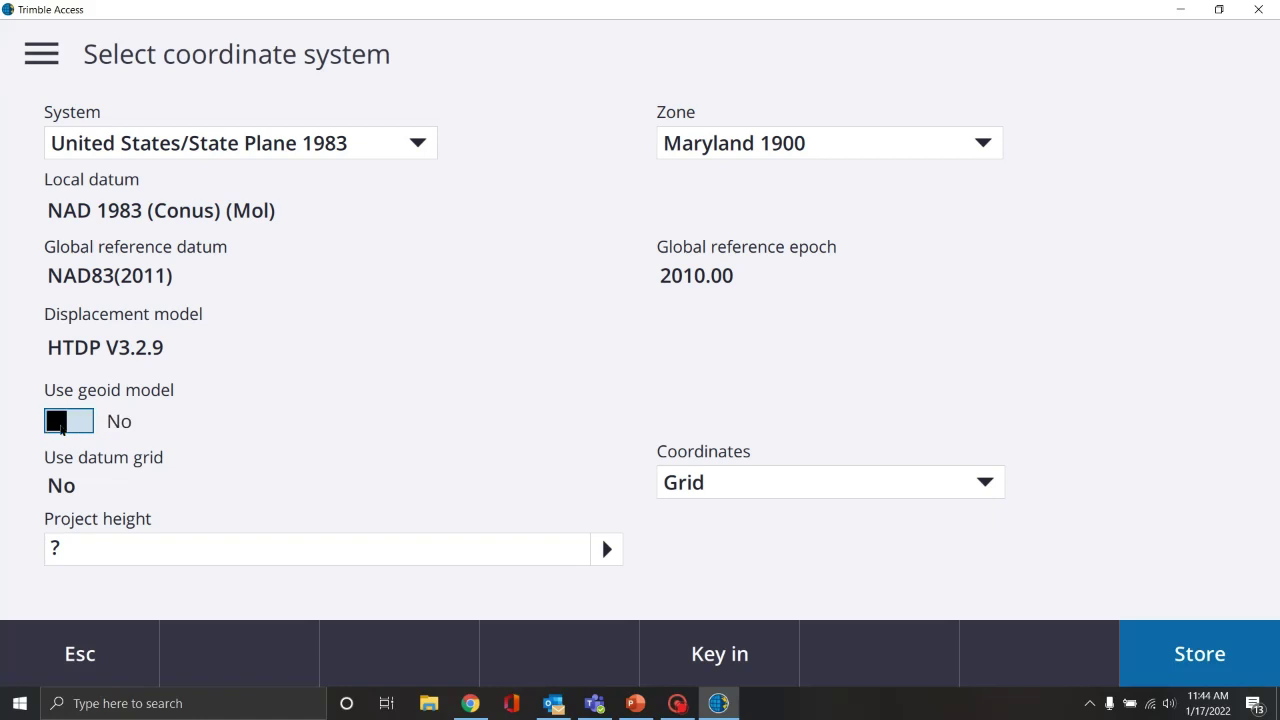
{"action": "left_click", "coordinate": [62, 427]}
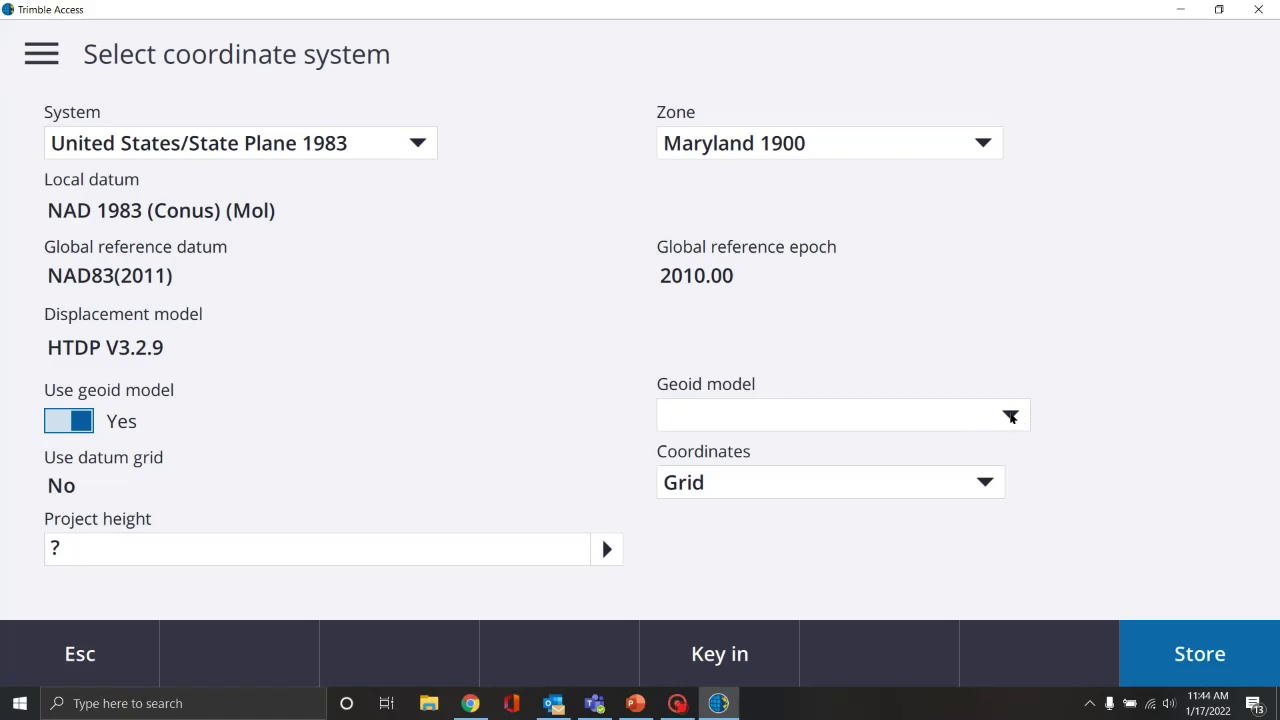
{"action": "left_click", "coordinate": [1010, 416]}
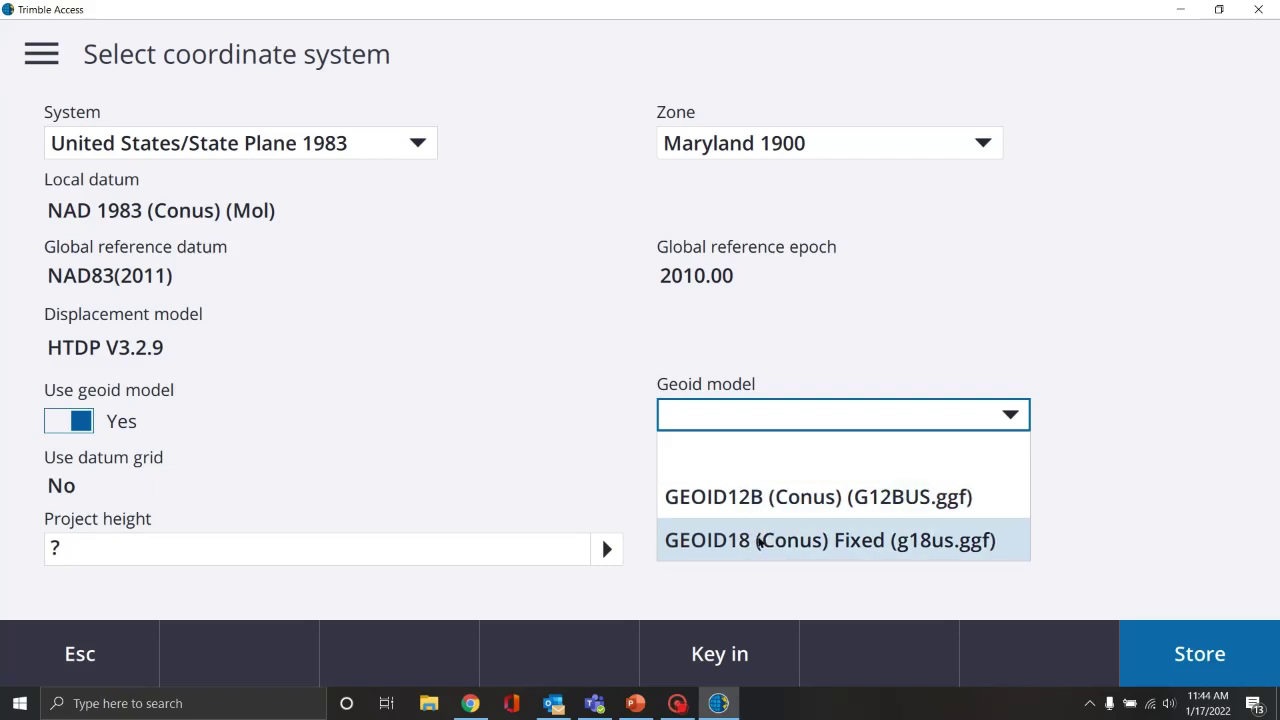
{"action": "left_click", "coordinate": [760, 541]}
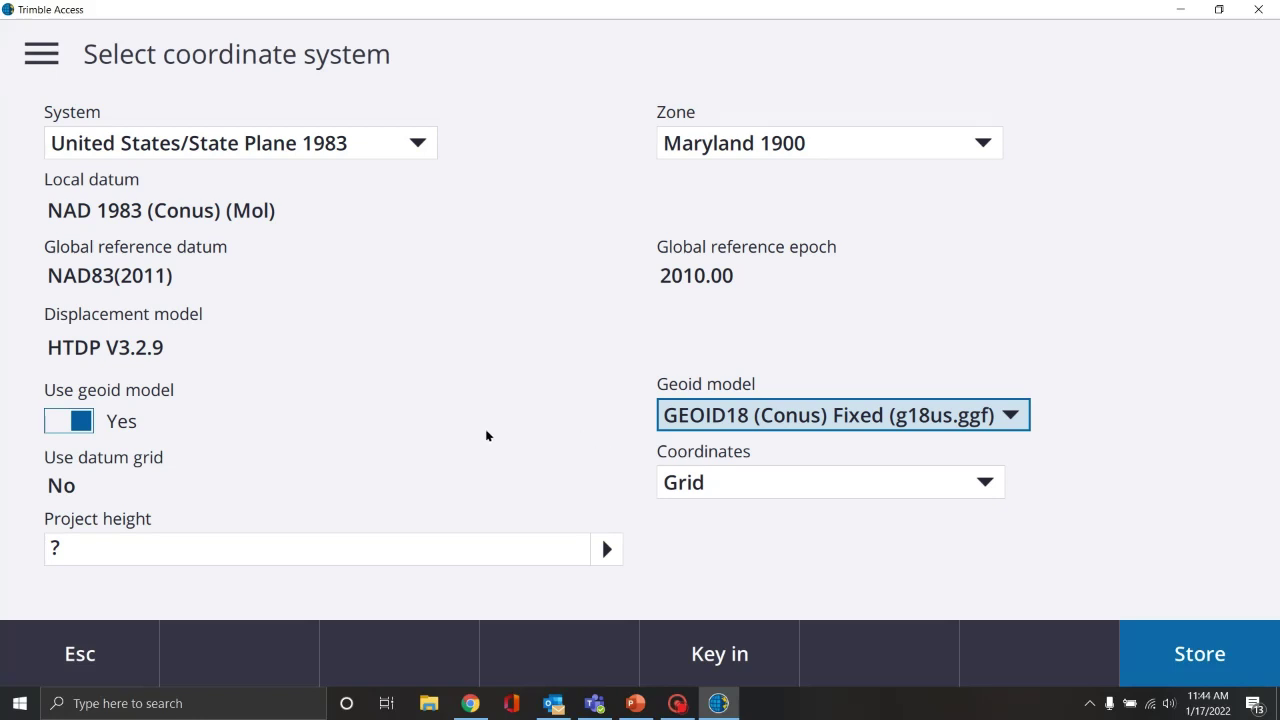
Open the Trimble Access help portal, search for "Project Height" and read the Project height topic.
{"action": "left_click", "coordinate": [96, 550]}
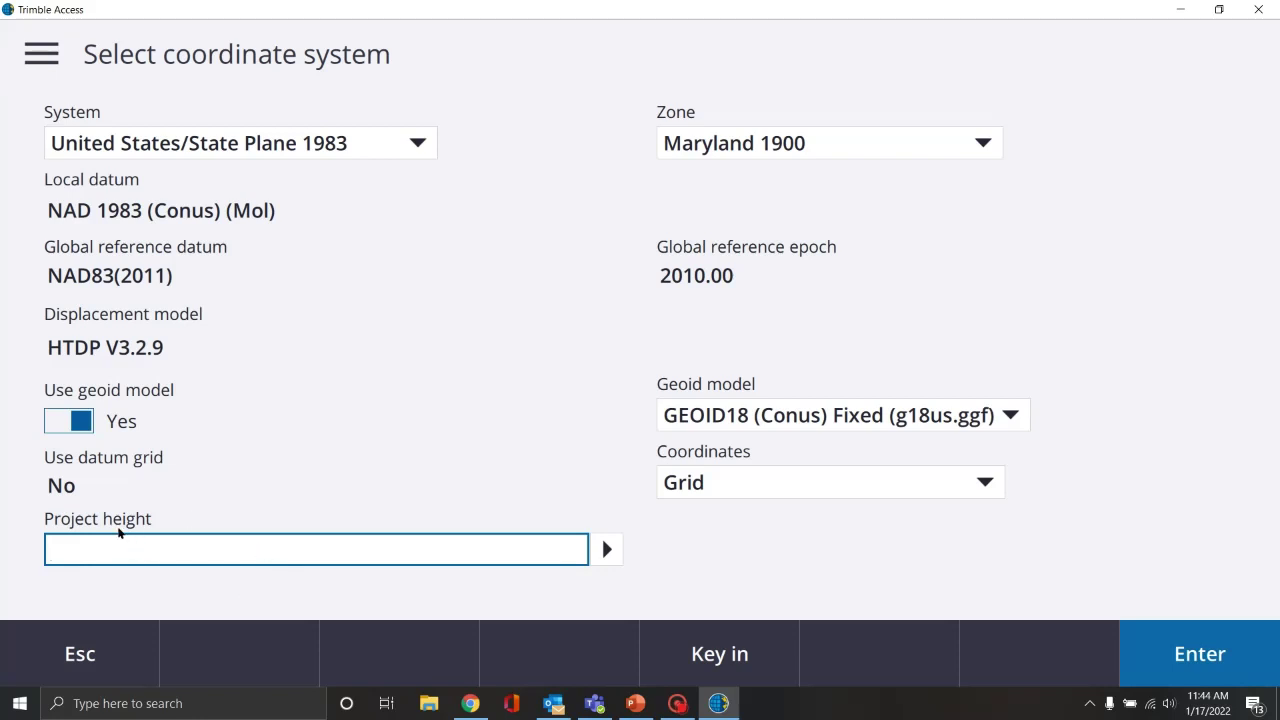
{"action": "left_click", "coordinate": [34, 56]}
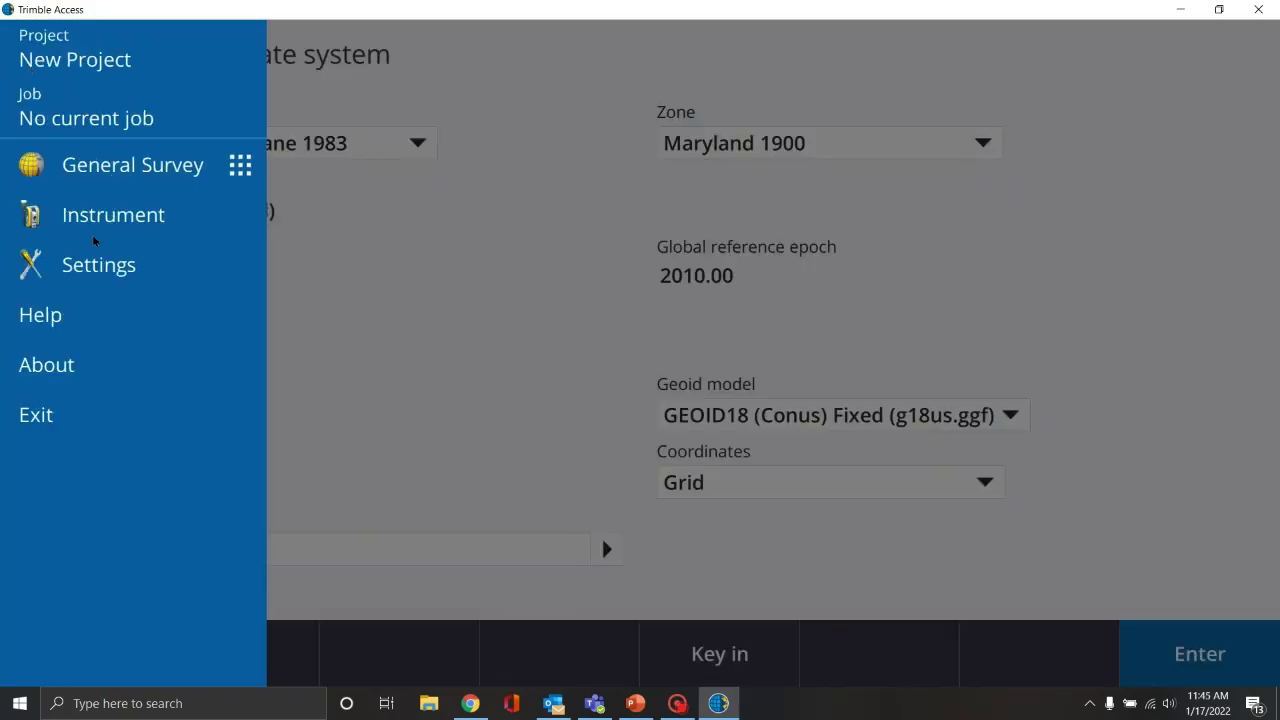
{"action": "left_click", "coordinate": [67, 323]}
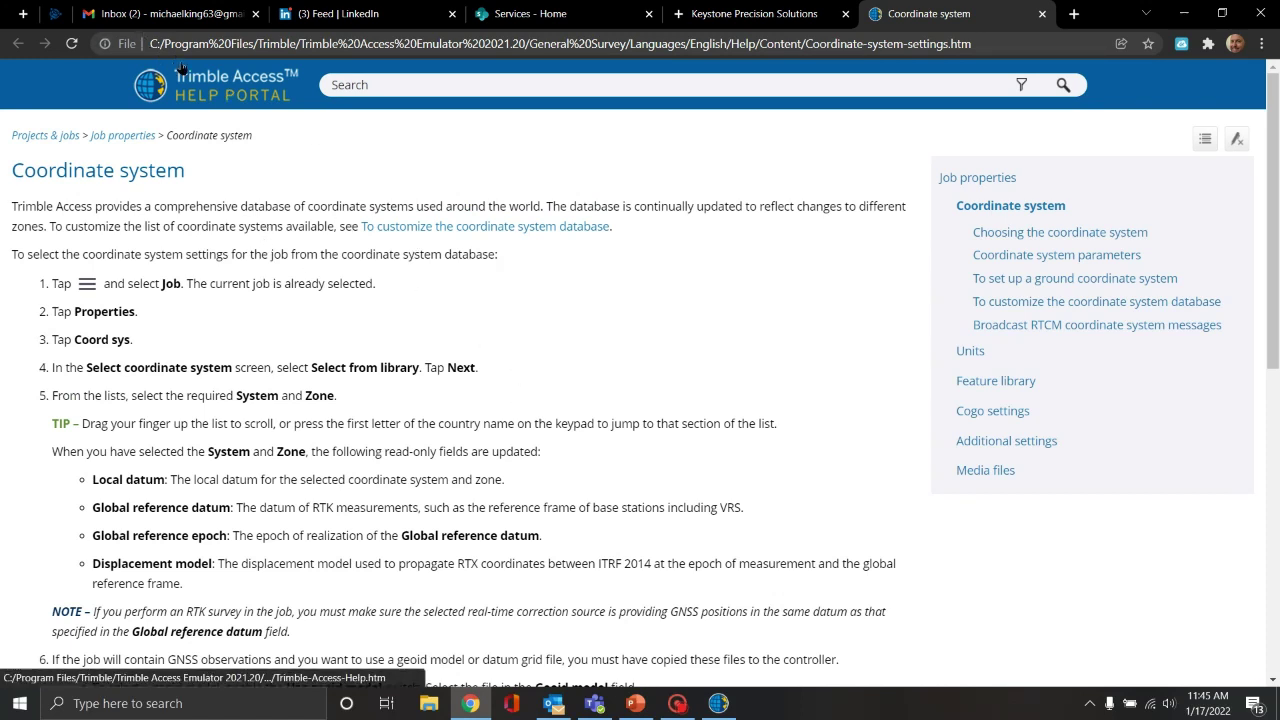
{"action": "left_click", "coordinate": [374, 85]}
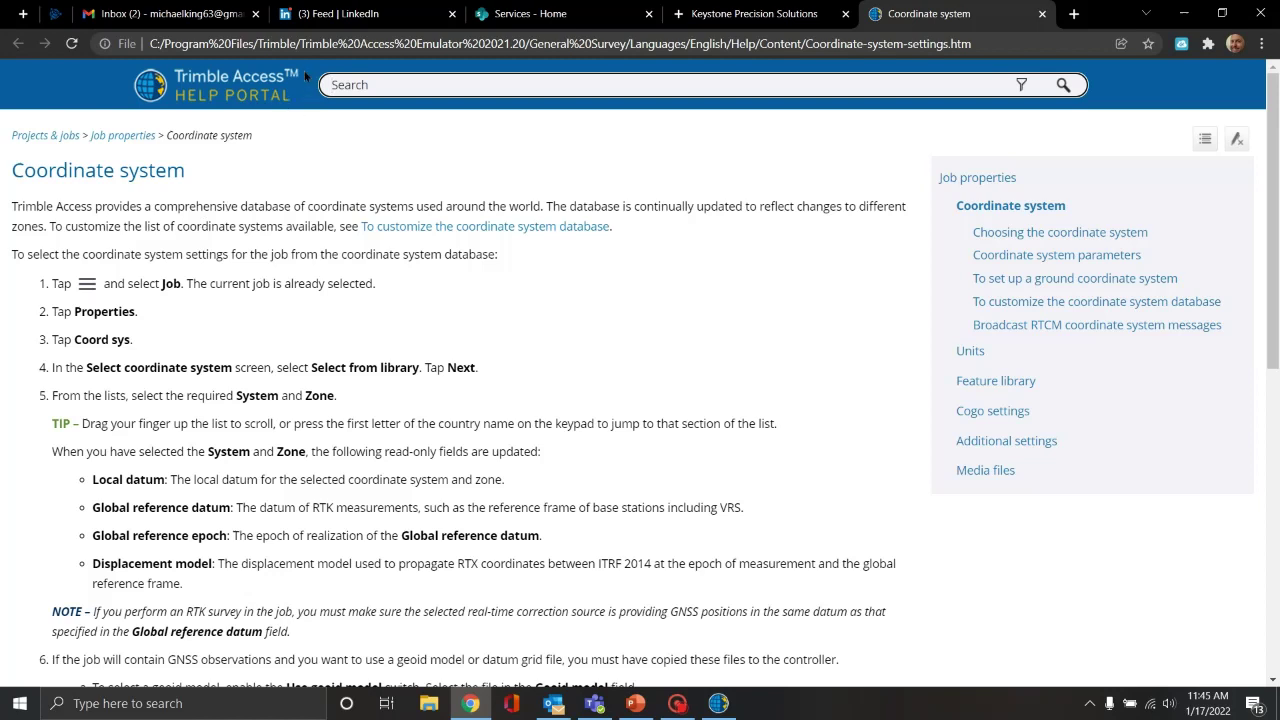
{"action": "type", "text": "Project Height"}
{"action": "key", "text": "Return"}
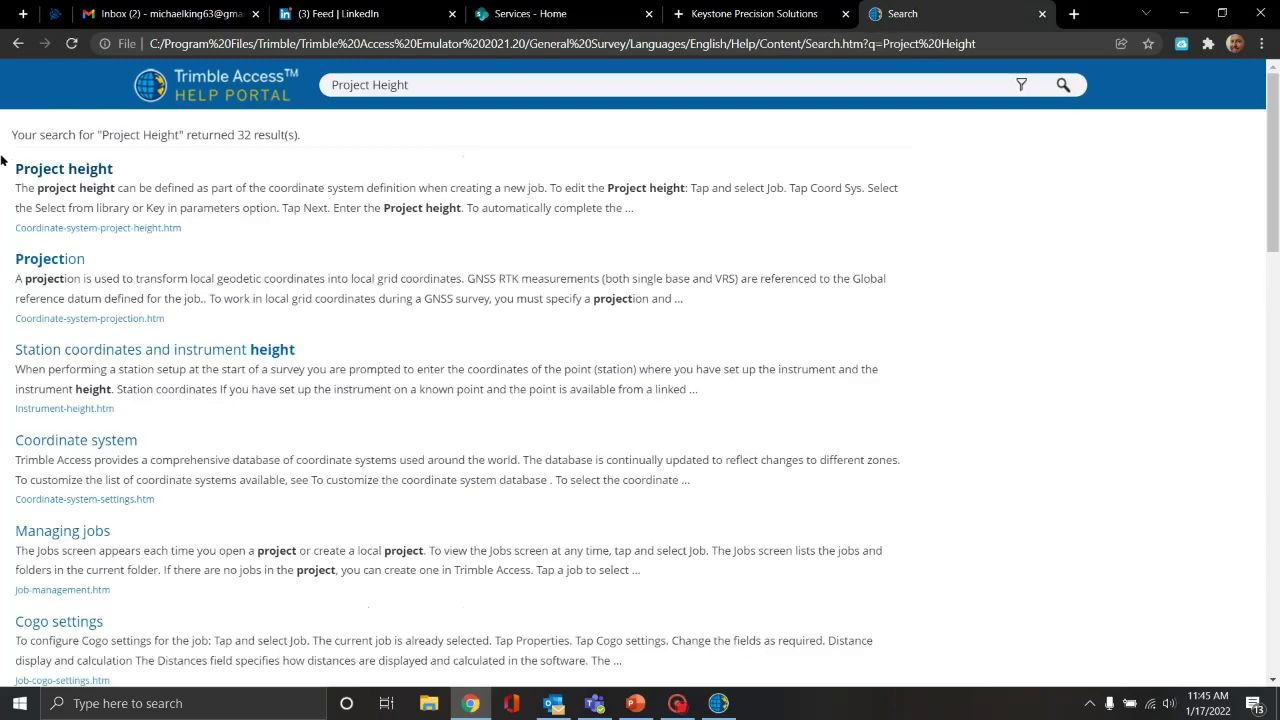
{"action": "left_click", "coordinate": [60, 168]}
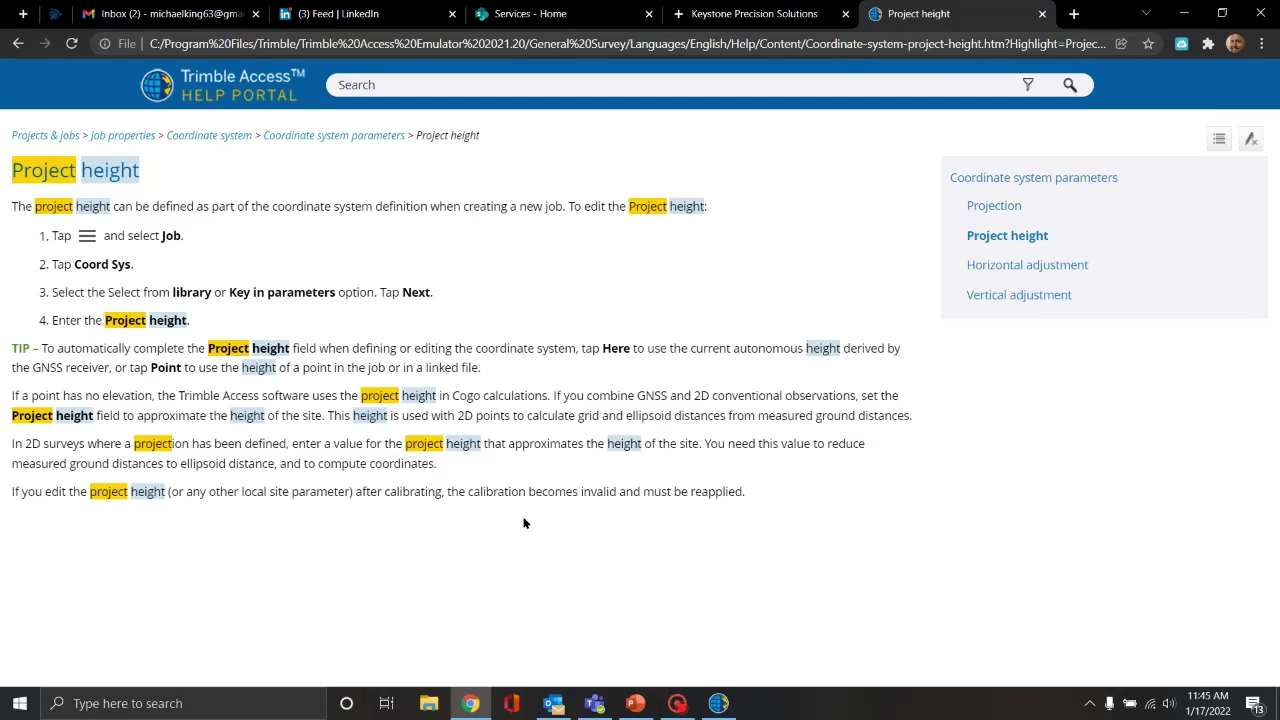
Switch back to Trimble Access, set the project height to 100.00 and store the coordinate system.
{"action": "left_click", "coordinate": [719, 704]}
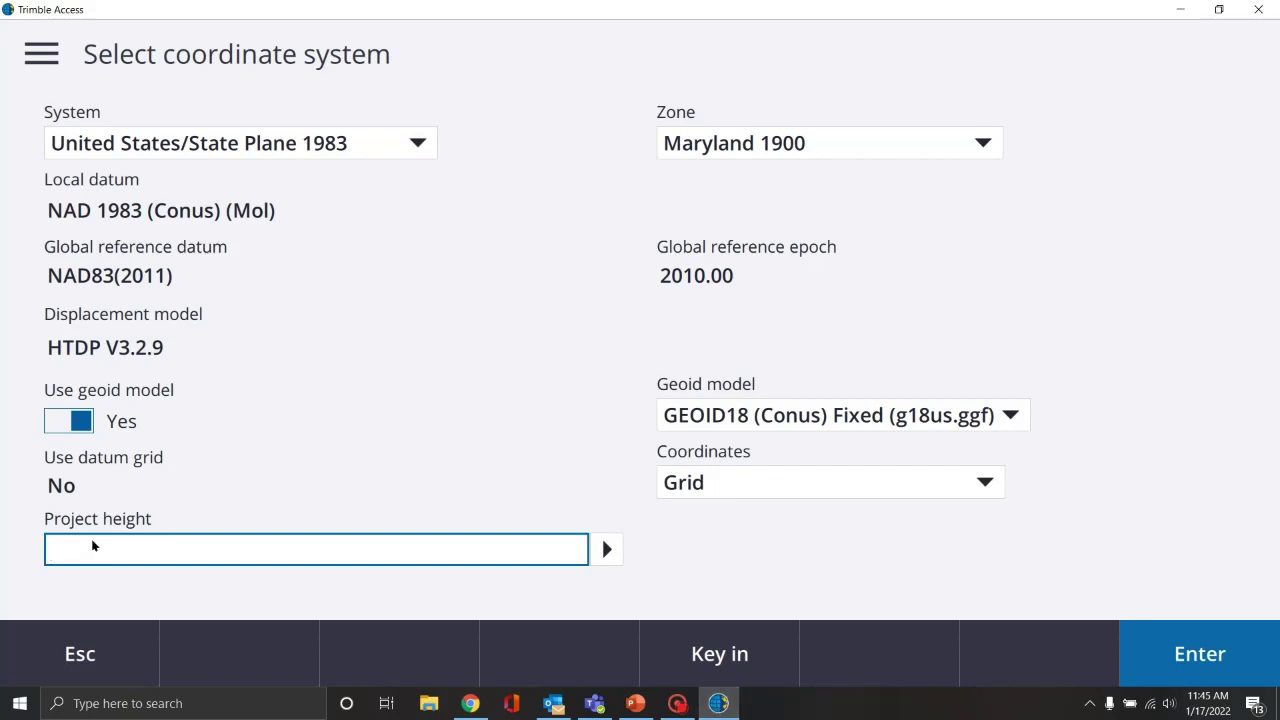
{"action": "type", "text": "100.00"}
{"action": "left_click", "coordinate": [745, 545]}
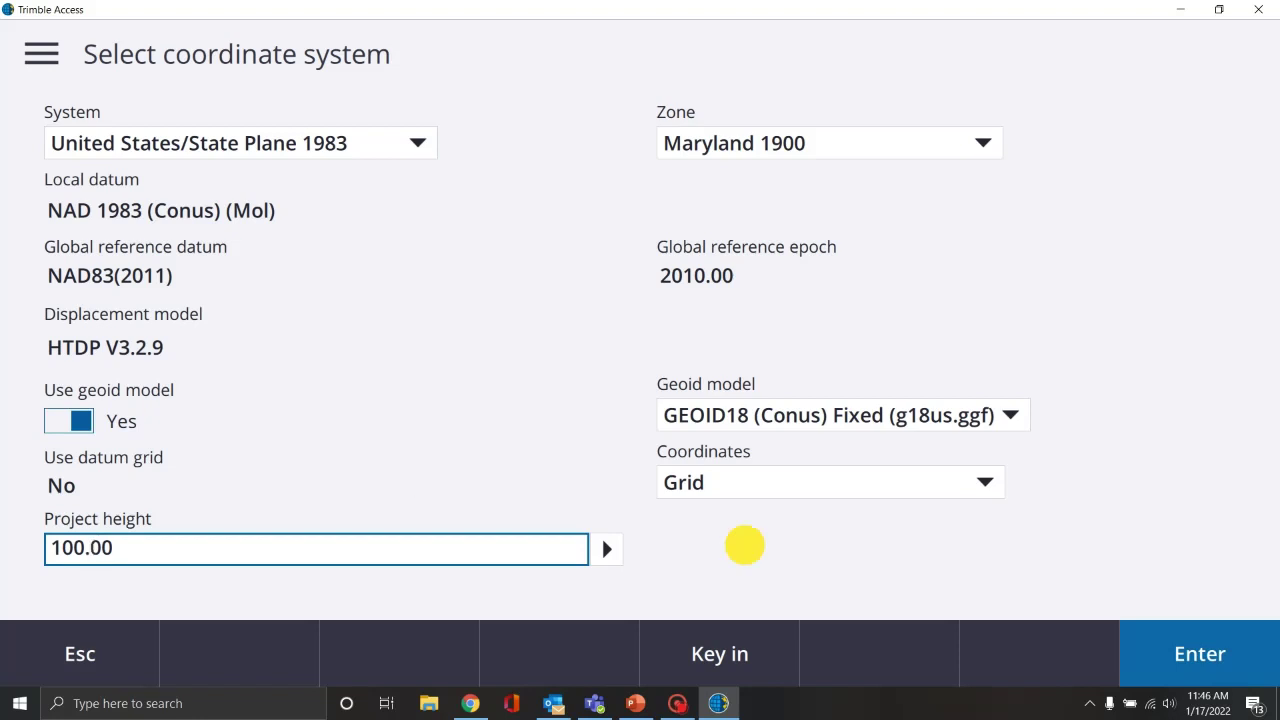
{"action": "left_click", "coordinate": [1226, 658]}
{"action": "left_click", "coordinate": [1224, 656]}
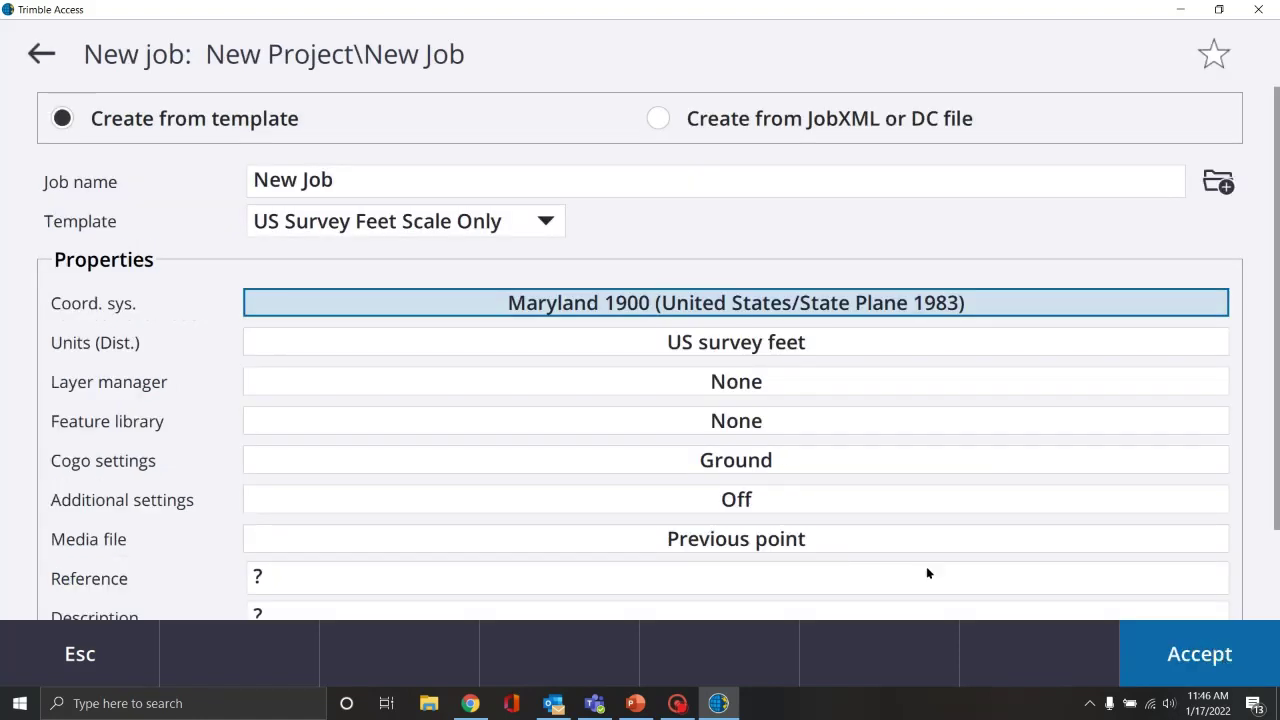
Review the job's unit and display precision settings, and leave them without making changes.
{"action": "left_click", "coordinate": [716, 346]}
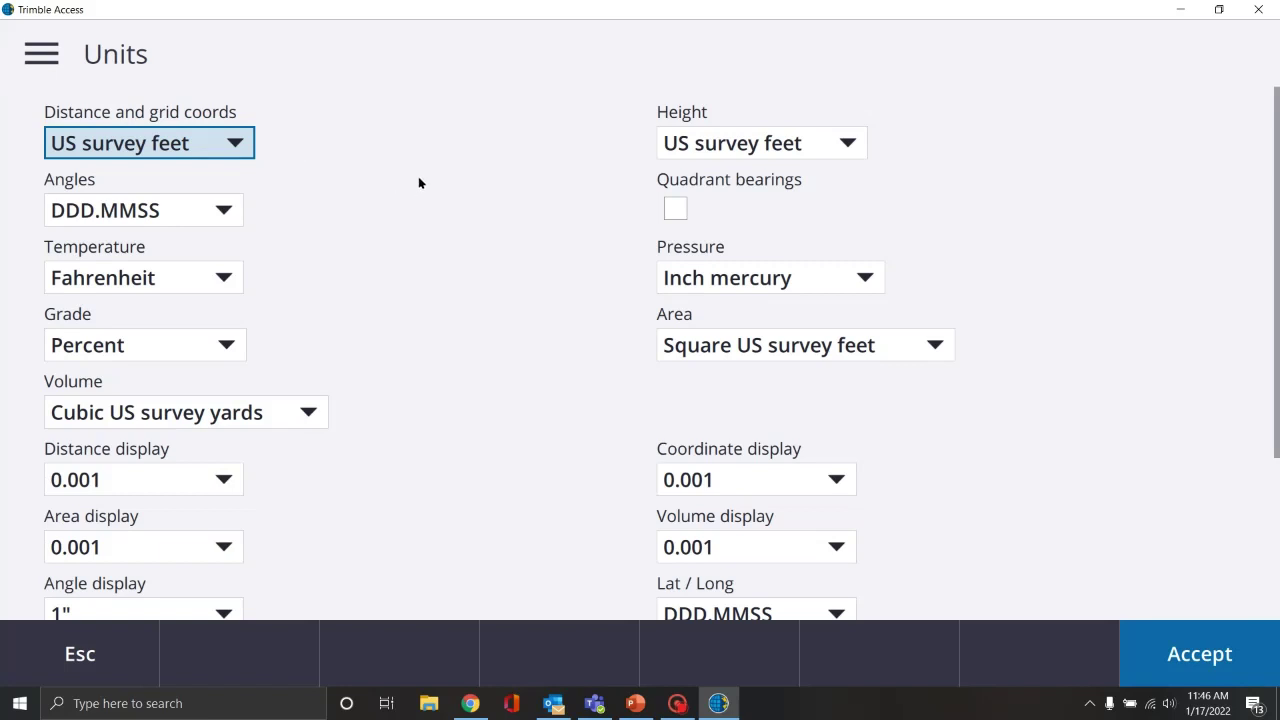
{"action": "scroll", "coordinate": [428, 183], "scroll_direction": "down", "scroll_amount": 2}
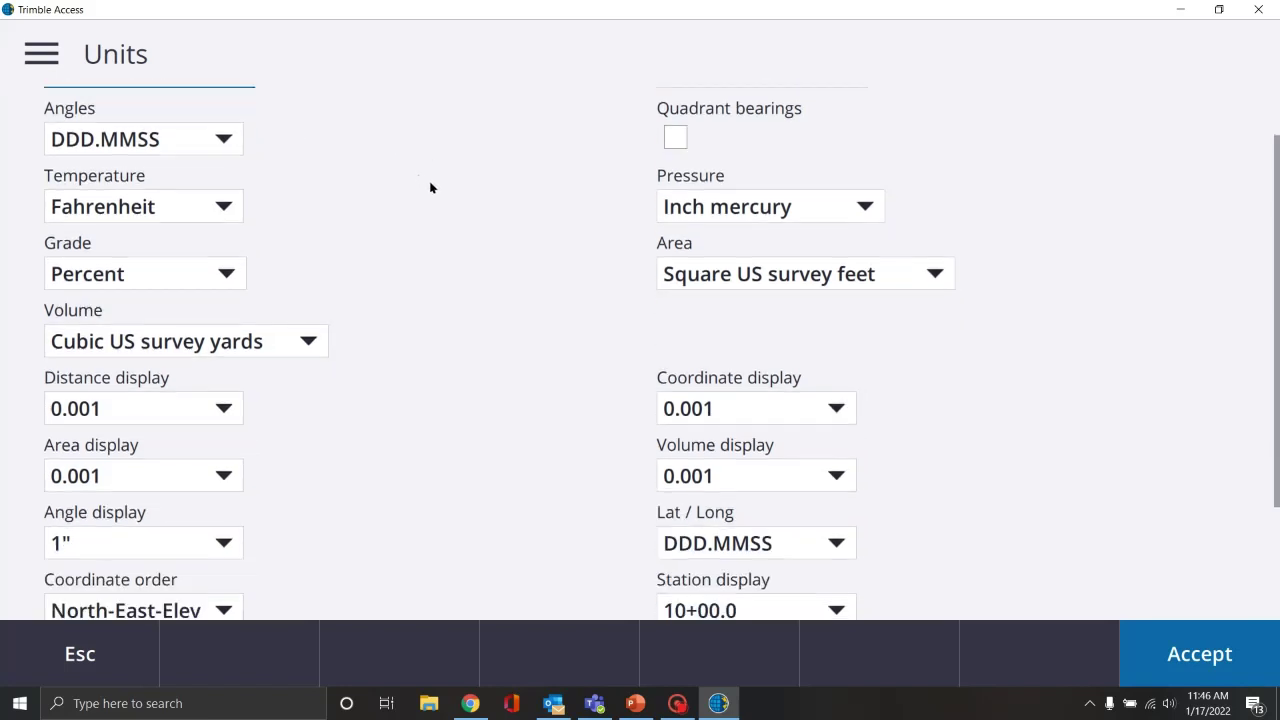
{"action": "scroll", "coordinate": [432, 188], "scroll_direction": "down", "scroll_amount": 2}
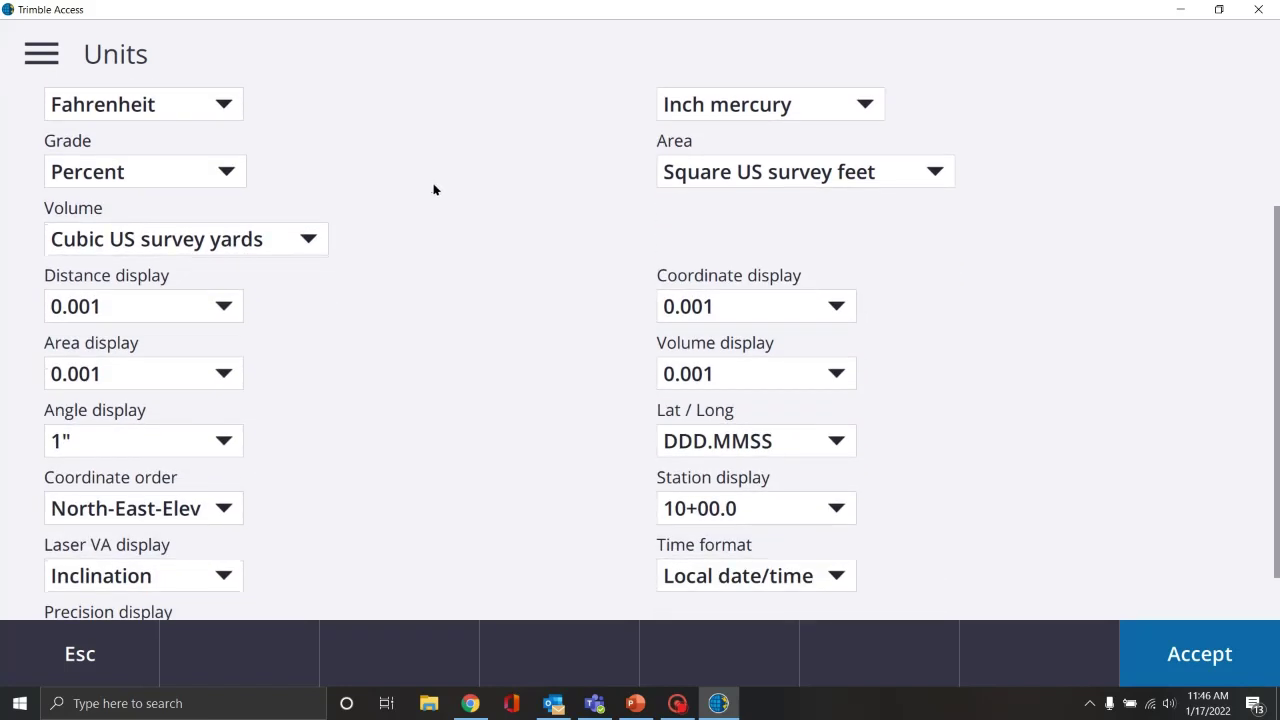
{"action": "scroll", "coordinate": [434, 190], "scroll_direction": "down", "scroll_amount": 2}
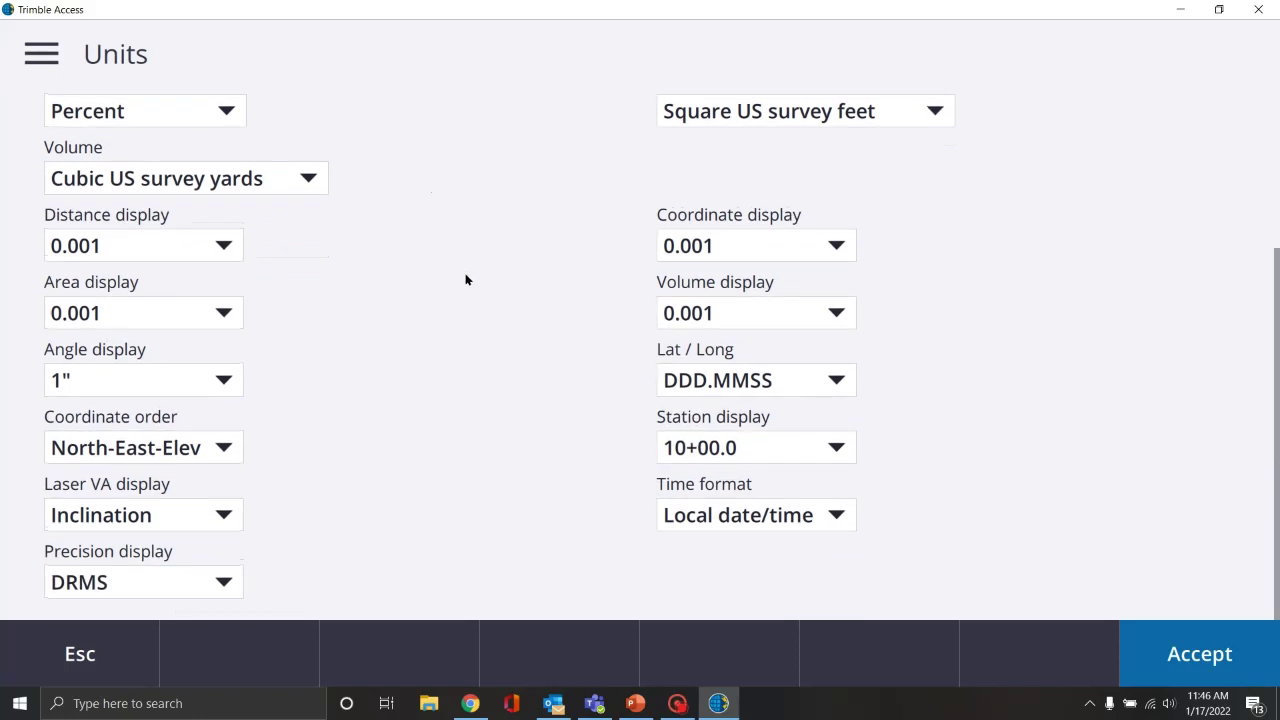
{"action": "scroll", "coordinate": [516, 370], "scroll_direction": "up", "scroll_amount": 2}
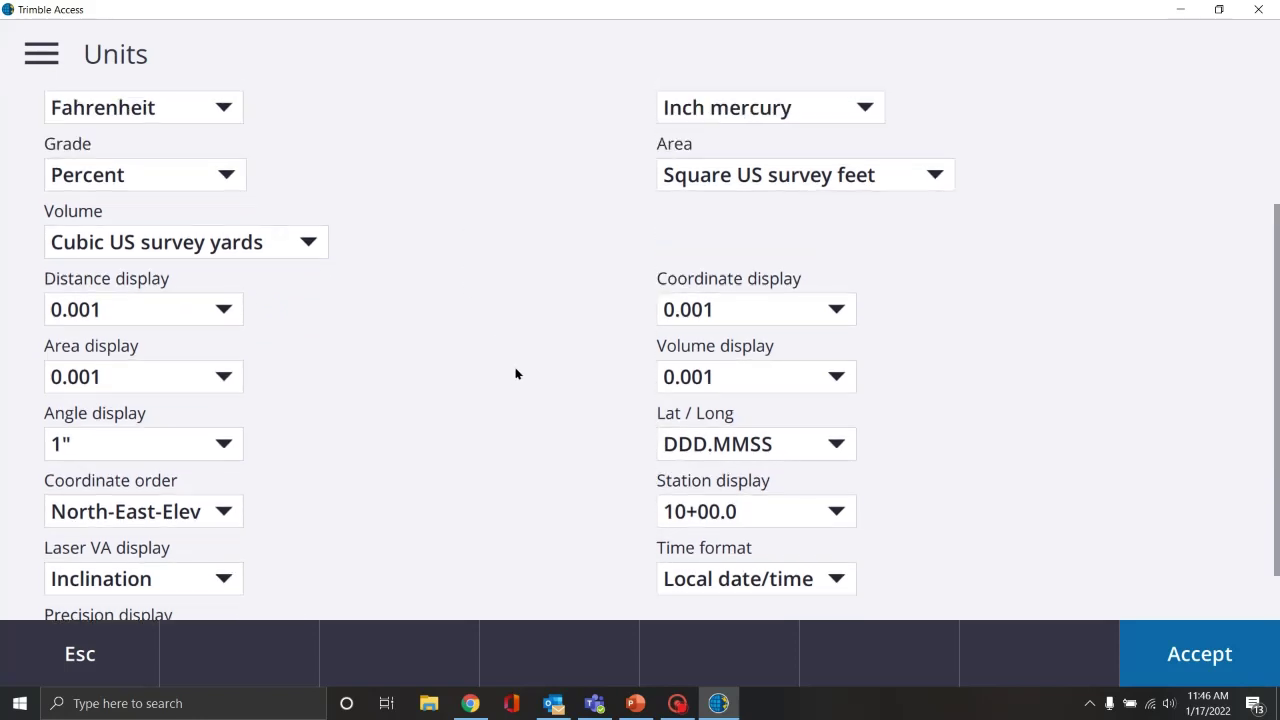
{"action": "scroll", "coordinate": [511, 375], "scroll_direction": "up", "scroll_amount": 3}
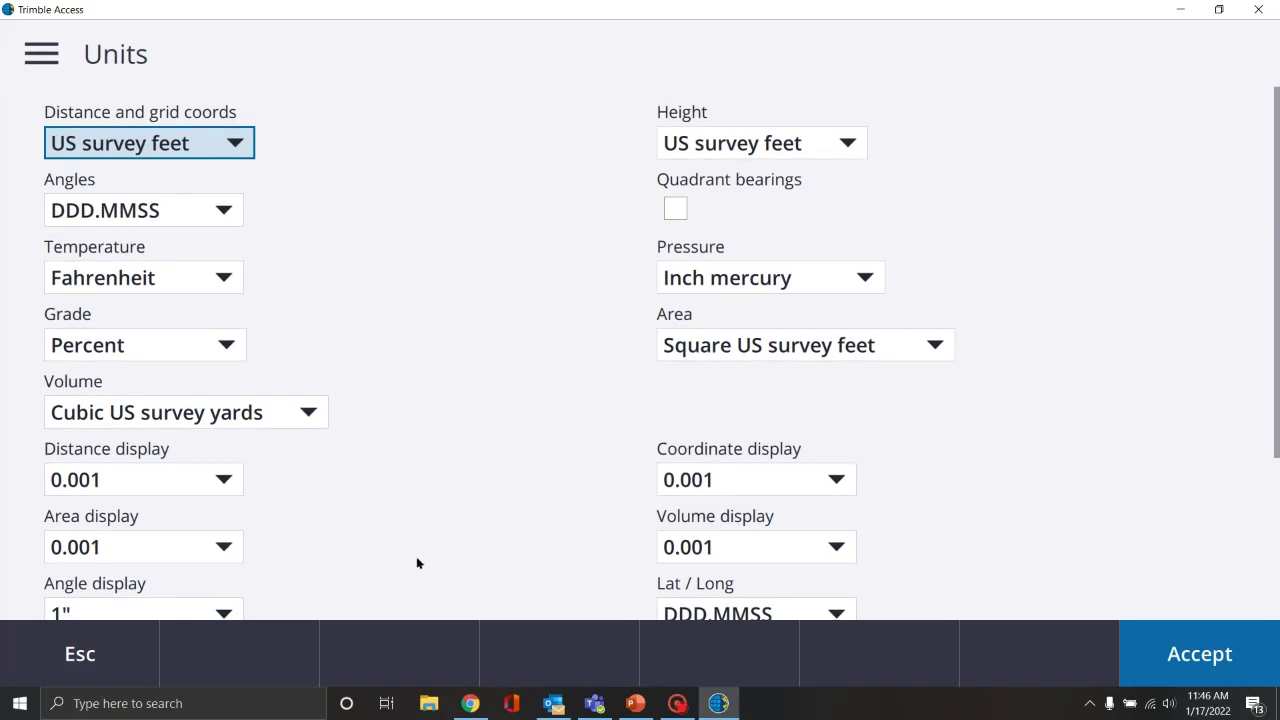
{"action": "left_click", "coordinate": [69, 653]}
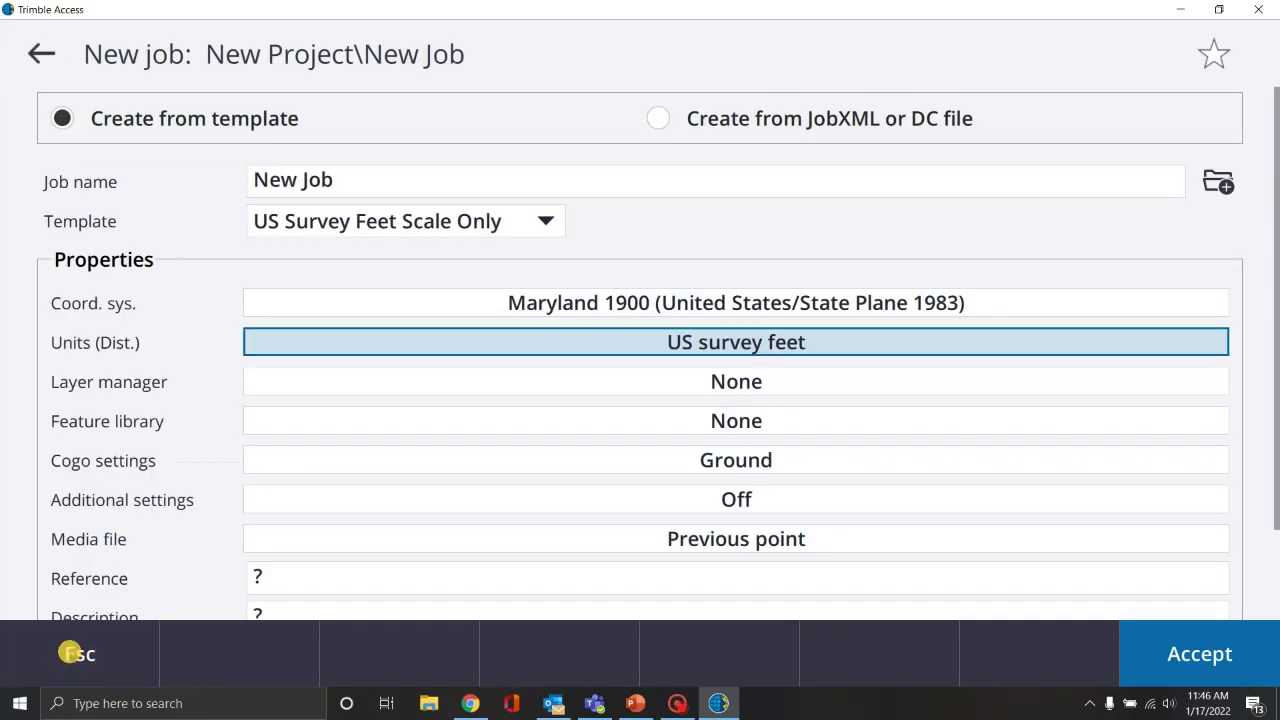
Examine the point files, map files, scans, inspections, filter and features categories in the job's layer manager, then leave it.
{"action": "left_click", "coordinate": [661, 387]}
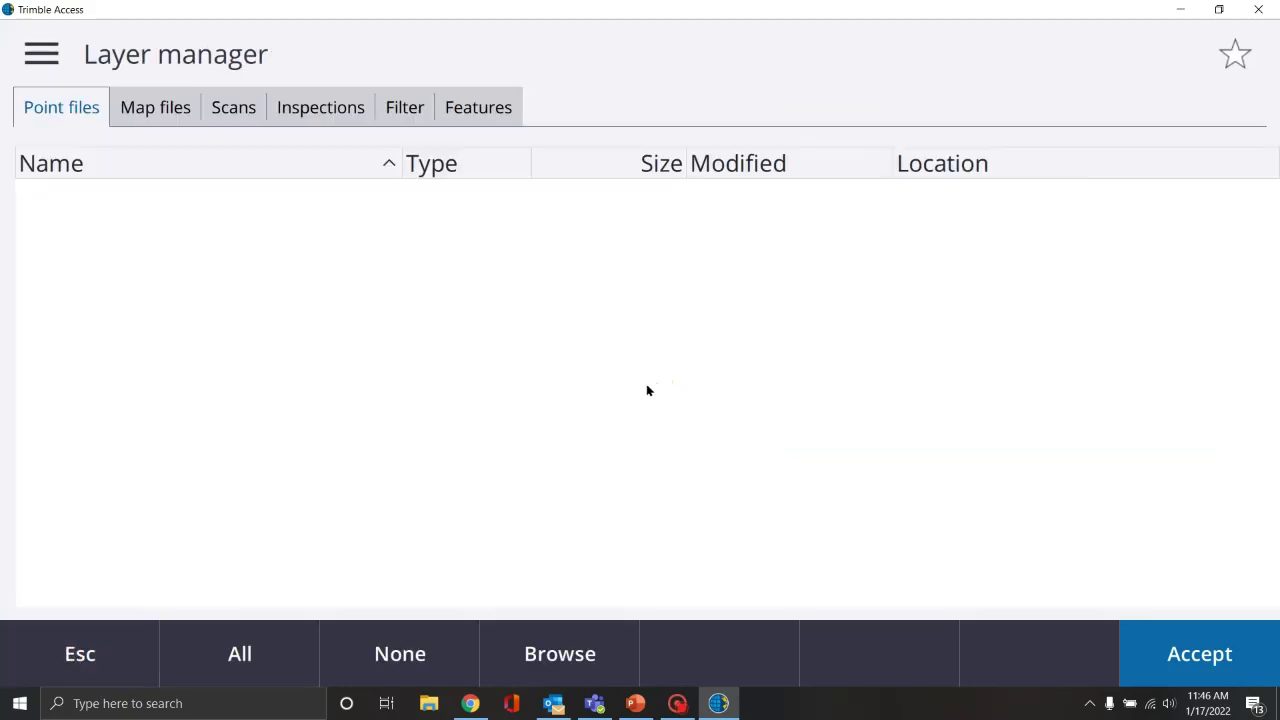
{"action": "left_click", "coordinate": [57, 108]}
{"action": "left_click", "coordinate": [168, 108]}
{"action": "left_click", "coordinate": [229, 110]}
{"action": "left_click", "coordinate": [314, 108]}
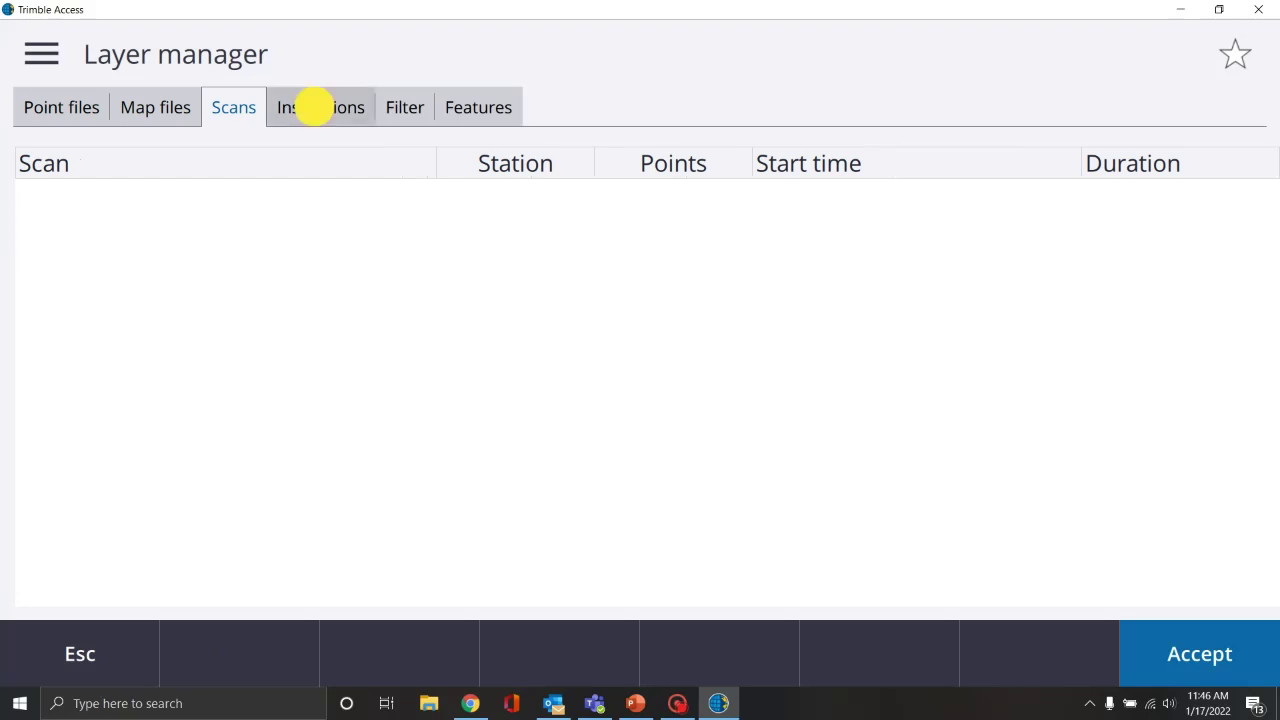
{"action": "left_click", "coordinate": [402, 107]}
{"action": "left_click", "coordinate": [472, 110]}
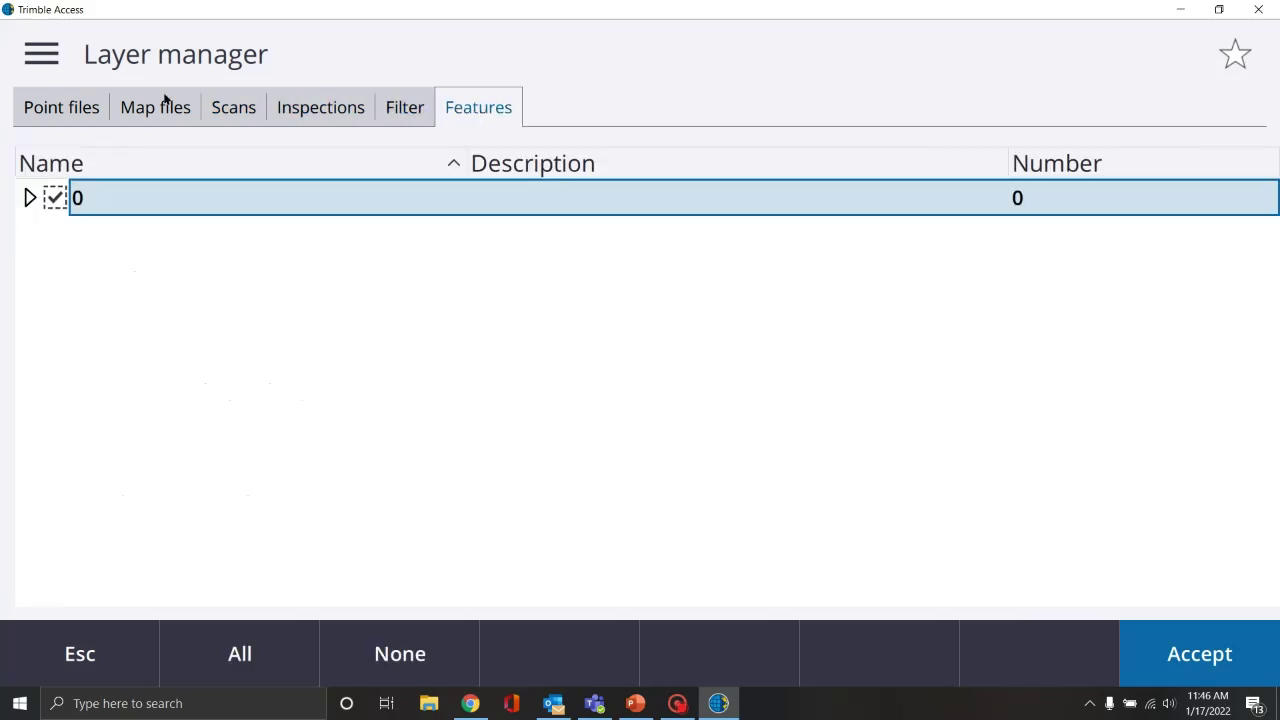
{"action": "left_click", "coordinate": [70, 108]}
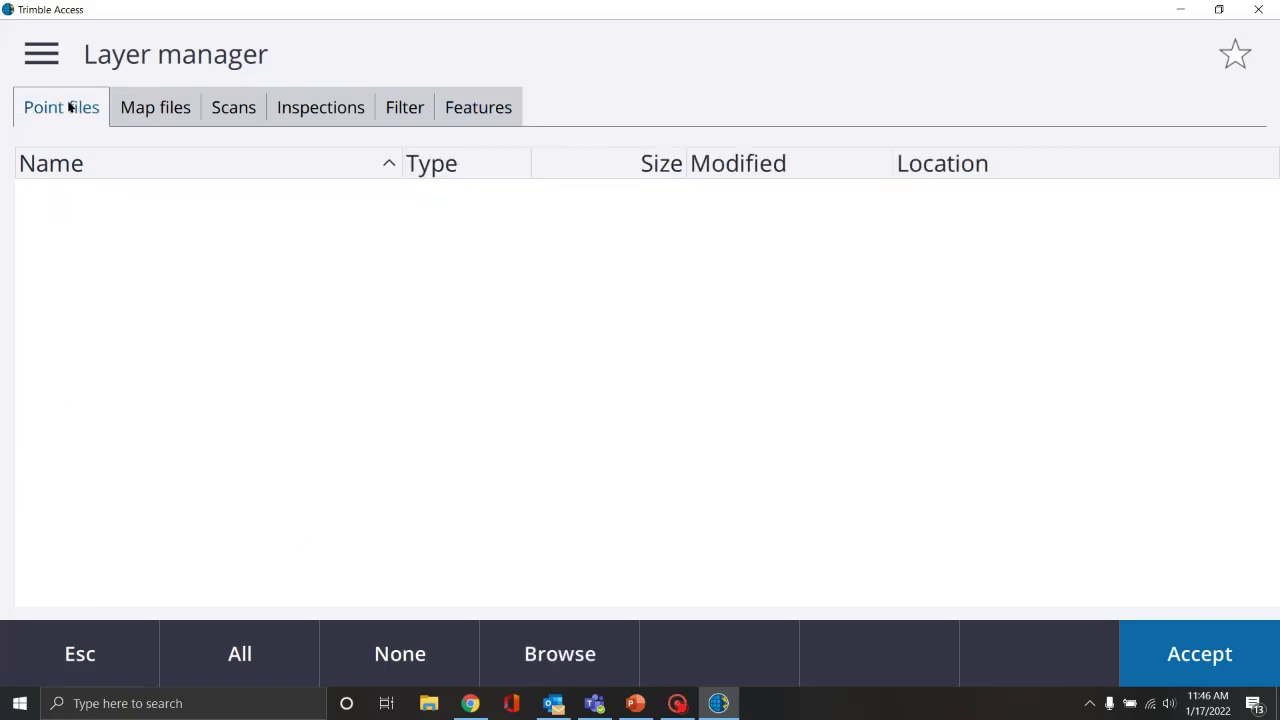
{"action": "left_click", "coordinate": [165, 109]}
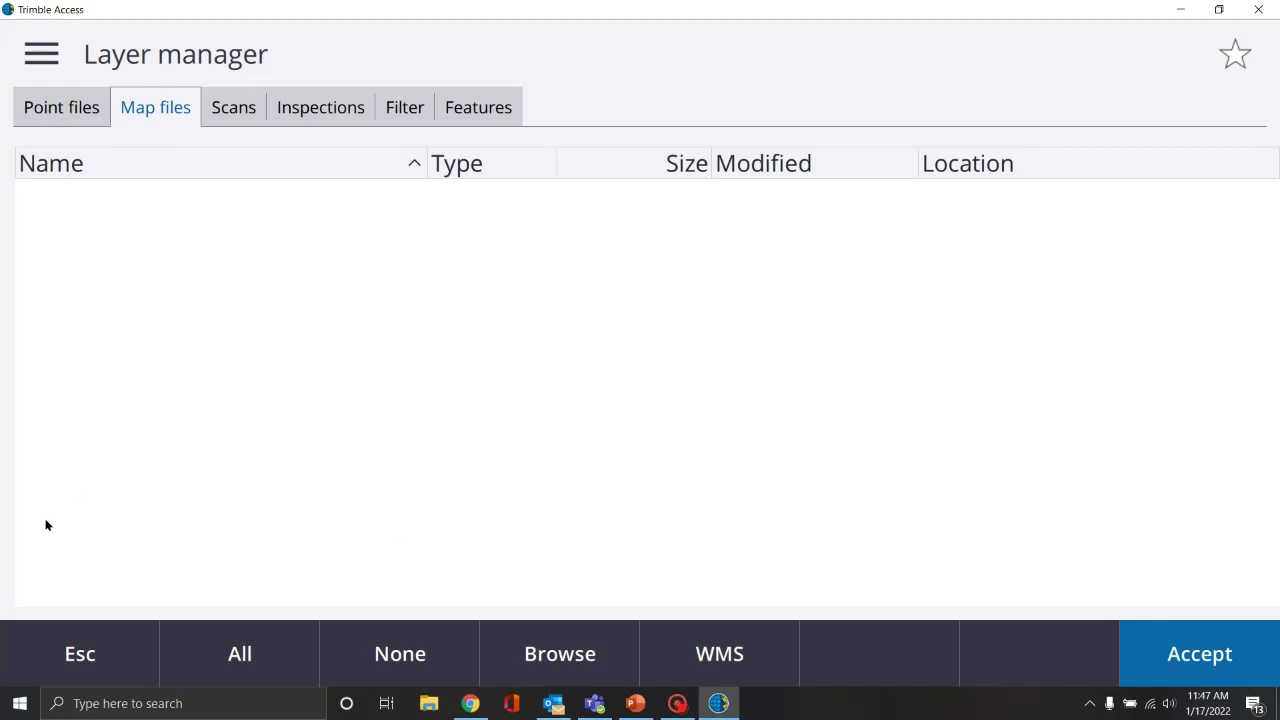
{"action": "left_click", "coordinate": [80, 654]}
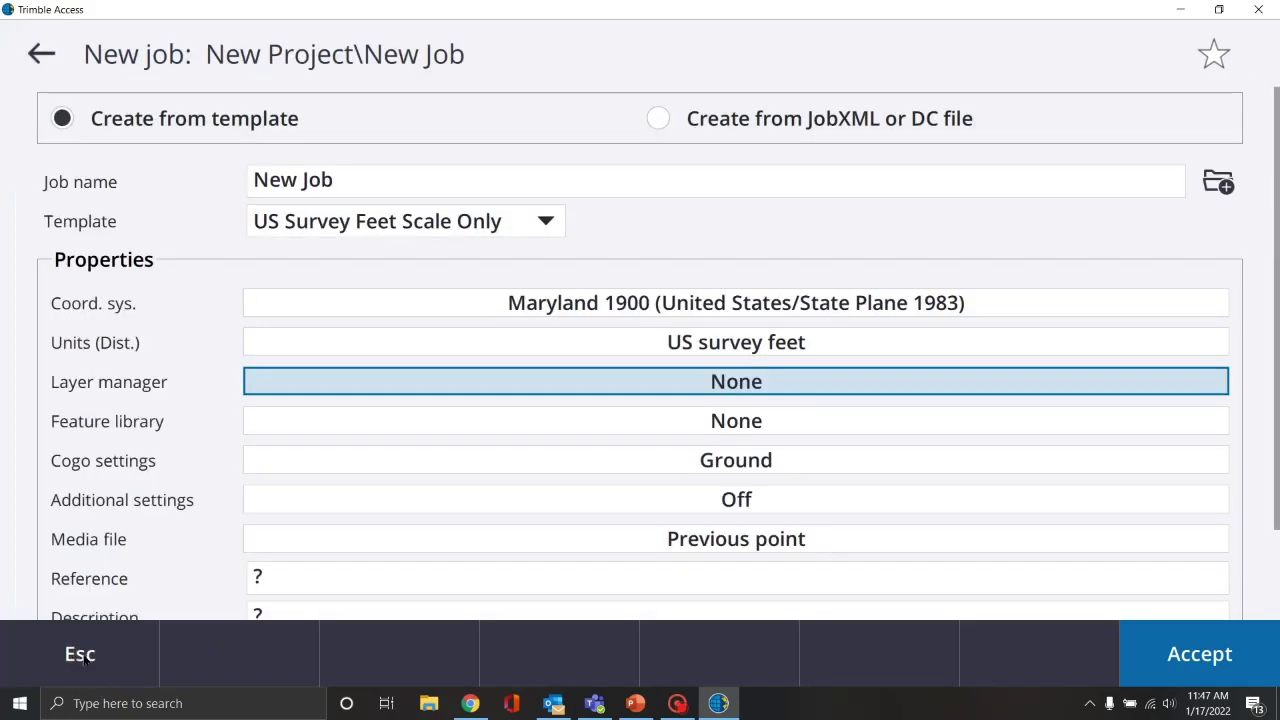
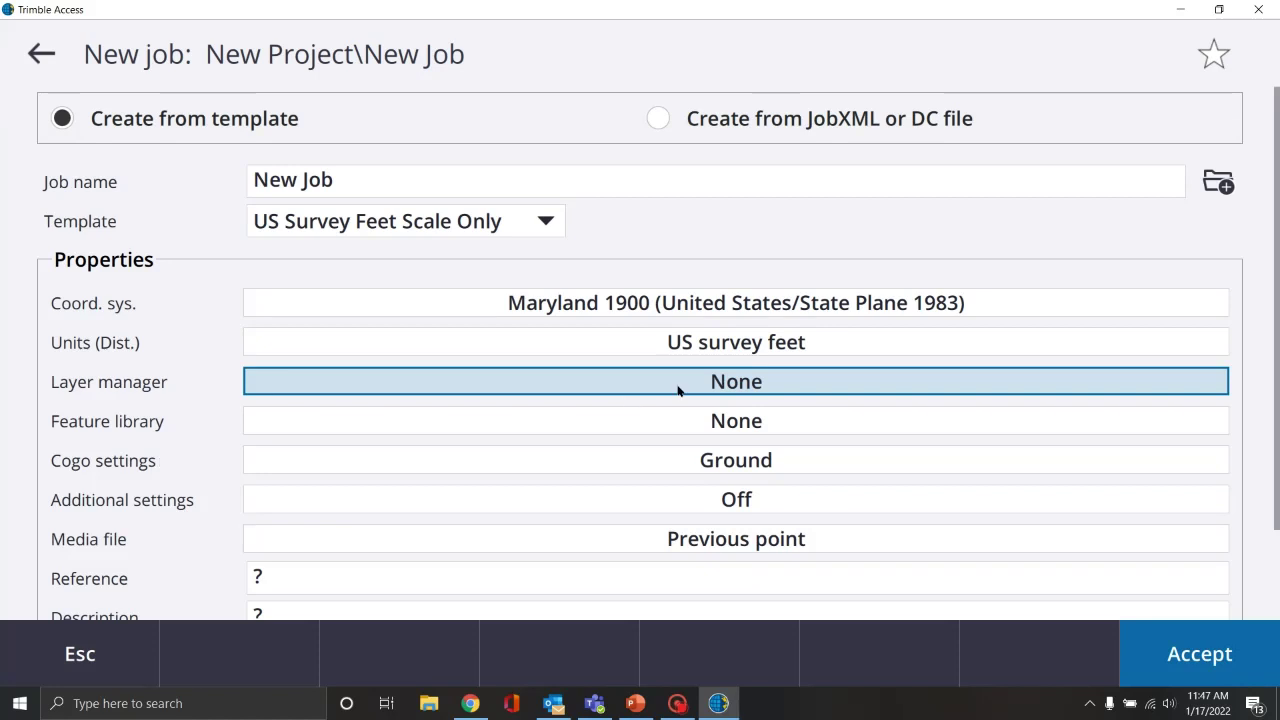
Assign the GlobalFeatures feature library to the job.
{"action": "left_click", "coordinate": [693, 424]}
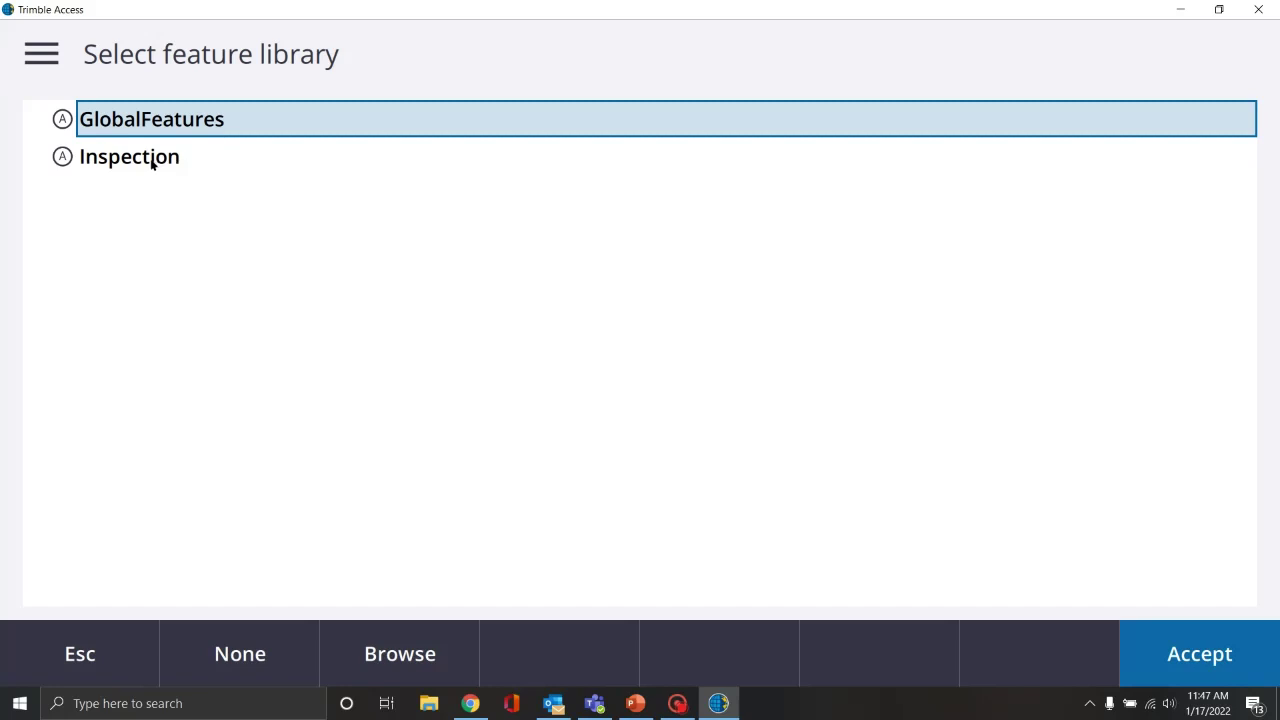
{"action": "left_click", "coordinate": [228, 120]}
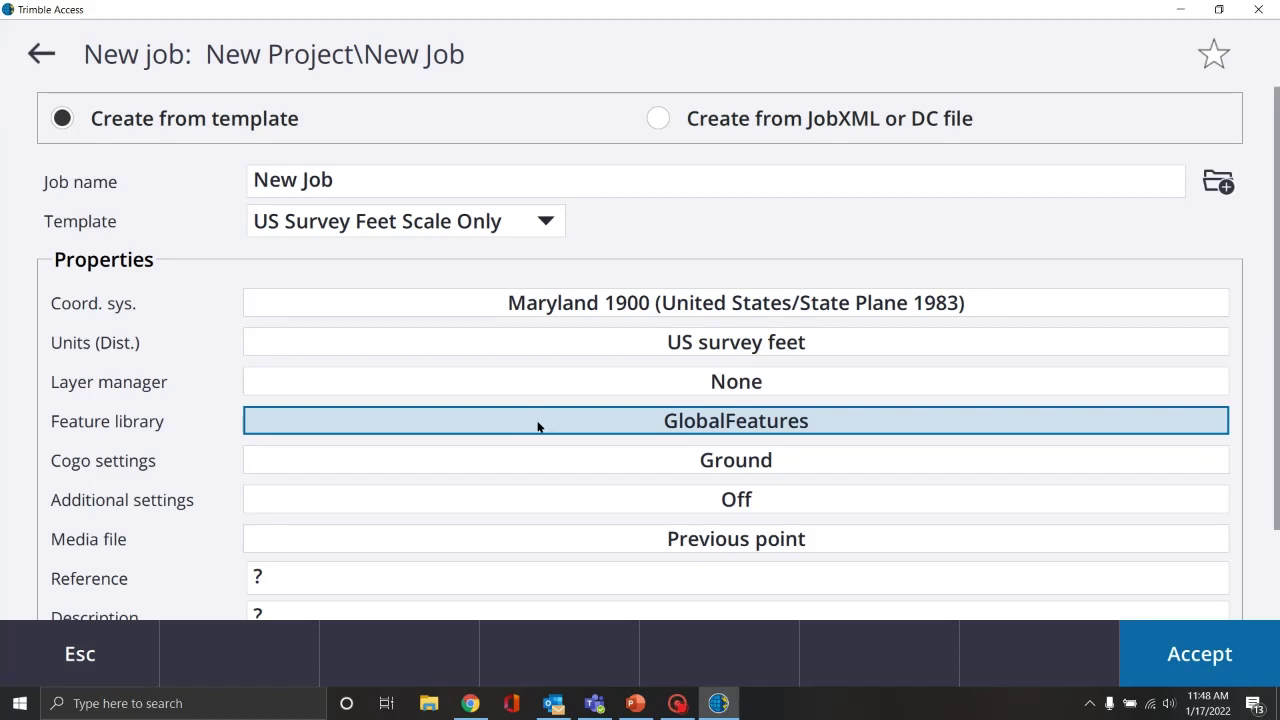
Try enabling Use descriptions in the job's additional settings and switch it off again.
{"action": "left_click", "coordinate": [349, 500]}
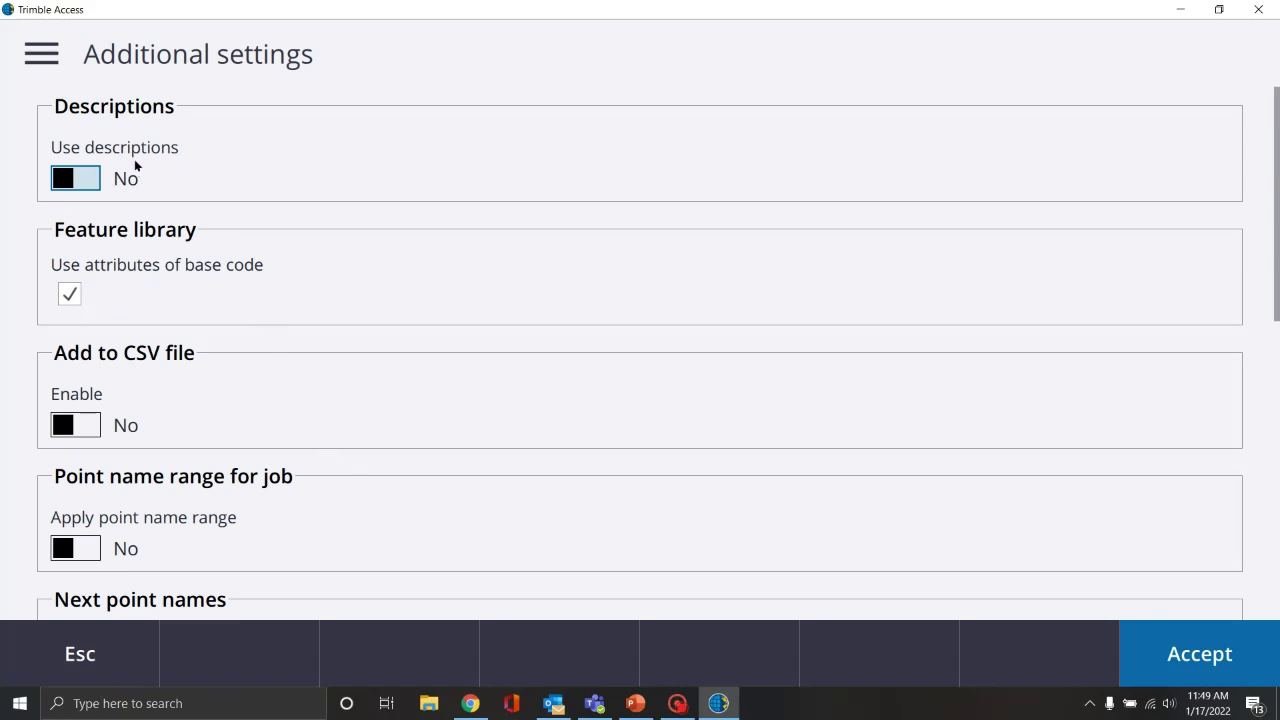
{"action": "left_click", "coordinate": [92, 178]}
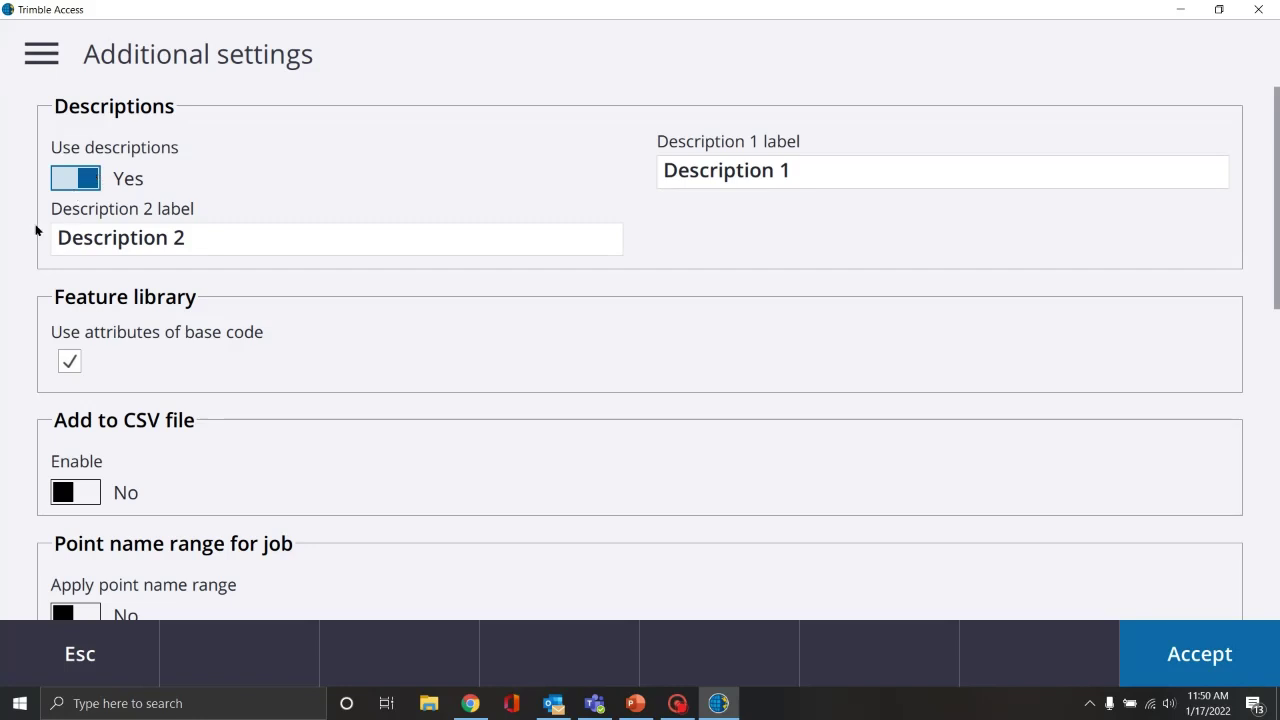
{"action": "scroll", "coordinate": [403, 347], "scroll_direction": "down", "scroll_amount": 1}
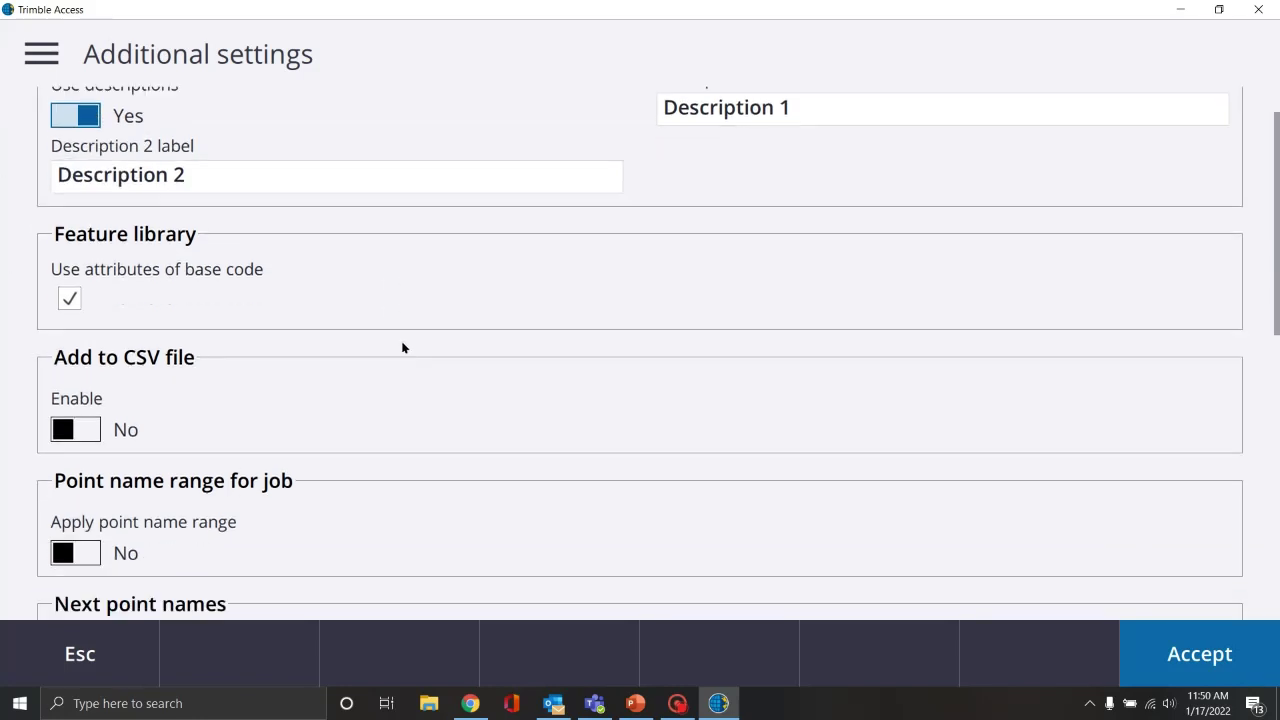
{"action": "scroll", "coordinate": [117, 165], "scroll_direction": "up", "scroll_amount": 1}
{"action": "left_click", "coordinate": [70, 177]}
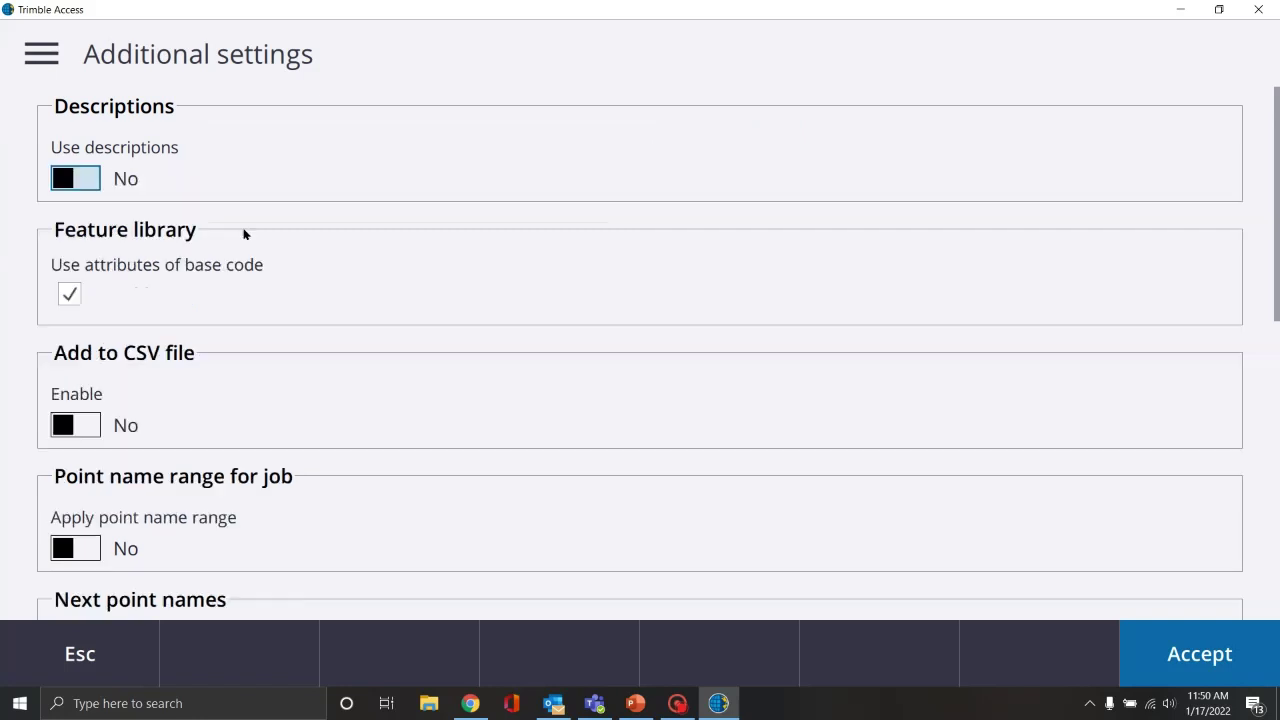
Review the CSV file, point name range and next point names options, and leave the additional settings.
{"action": "scroll", "coordinate": [430, 313], "scroll_direction": "down", "scroll_amount": 4}
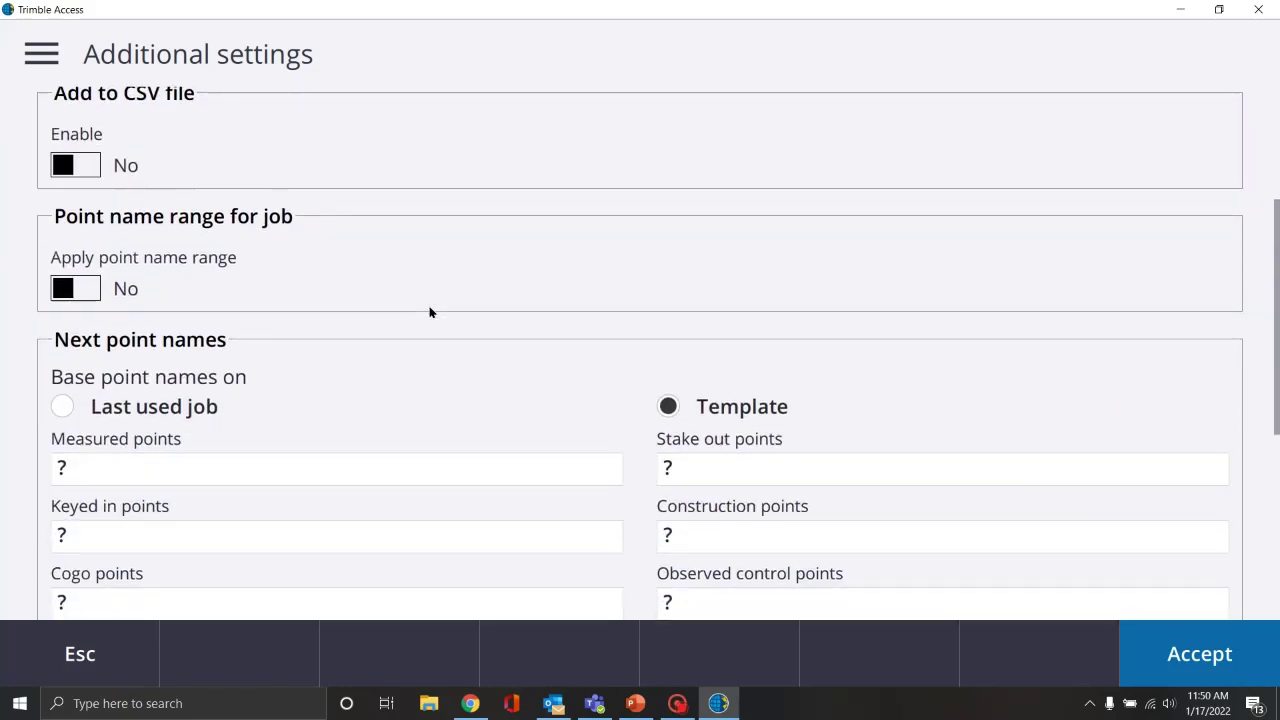
{"action": "scroll", "coordinate": [430, 313], "scroll_direction": "down", "scroll_amount": 3}
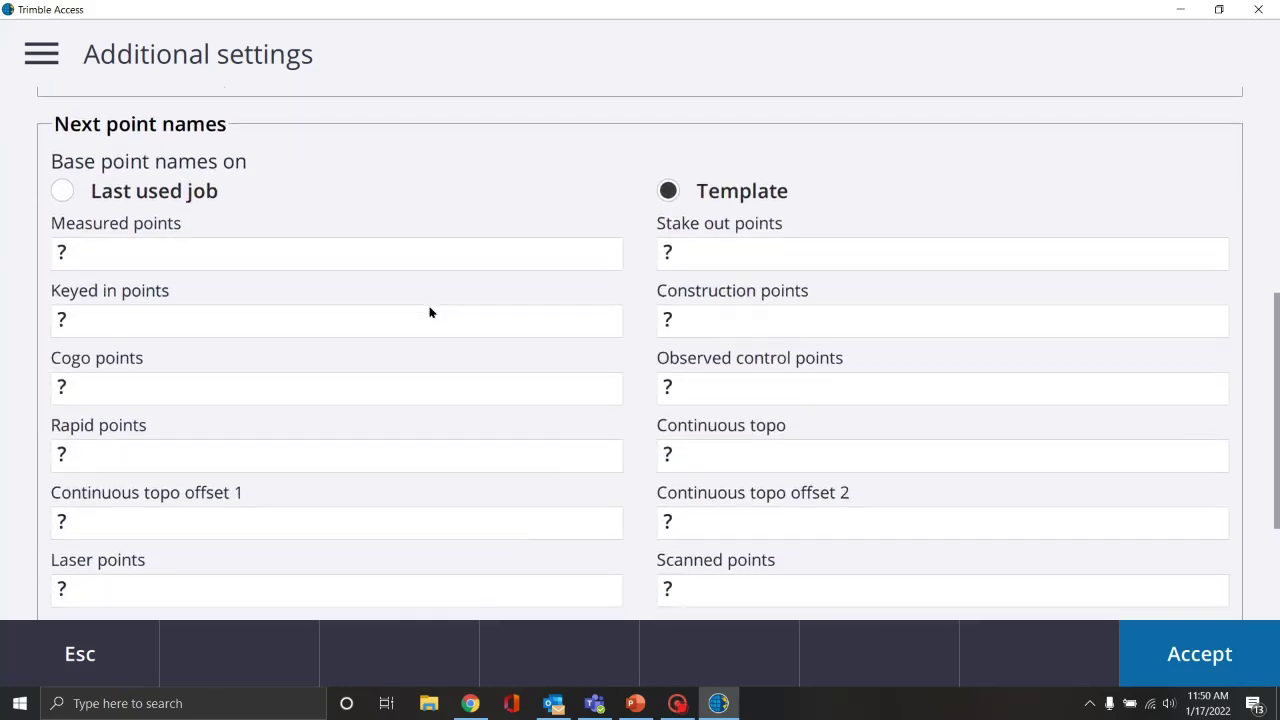
{"action": "scroll", "coordinate": [430, 313], "scroll_direction": "down", "scroll_amount": 1}
{"action": "scroll", "coordinate": [430, 313], "scroll_direction": "down", "scroll_amount": 3}
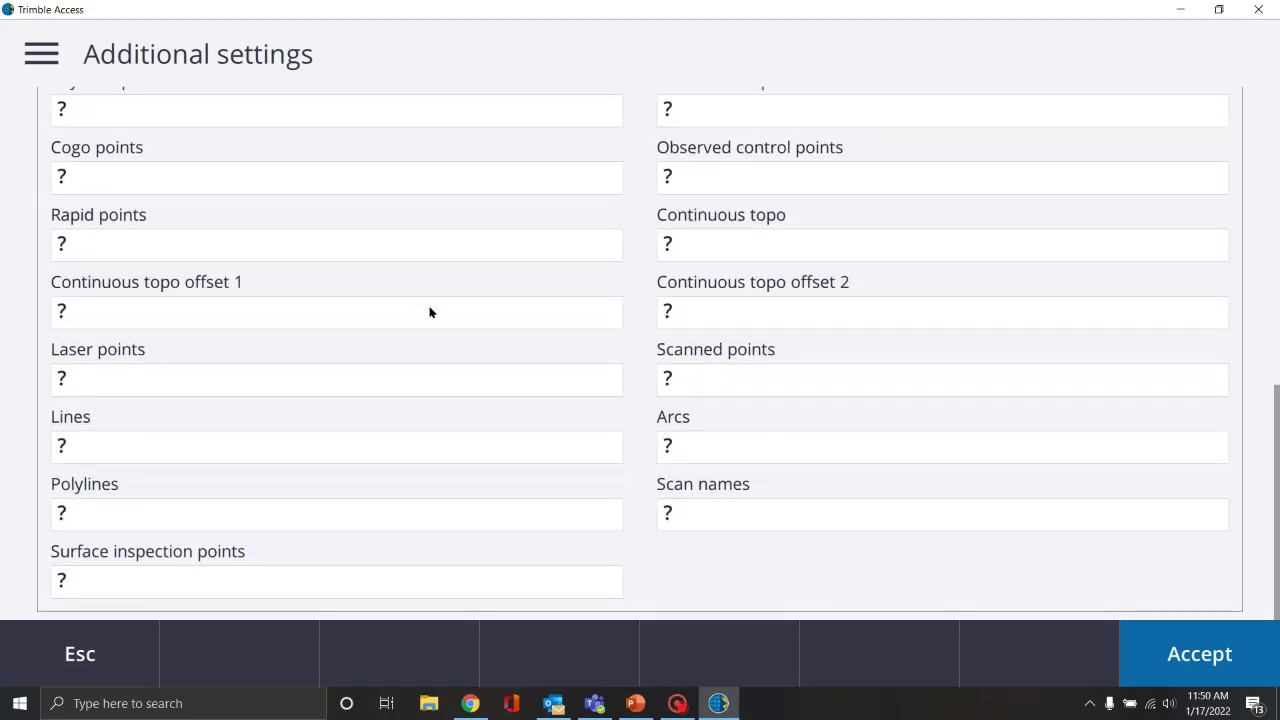
{"action": "scroll", "coordinate": [545, 417], "scroll_direction": "up", "scroll_amount": 2}
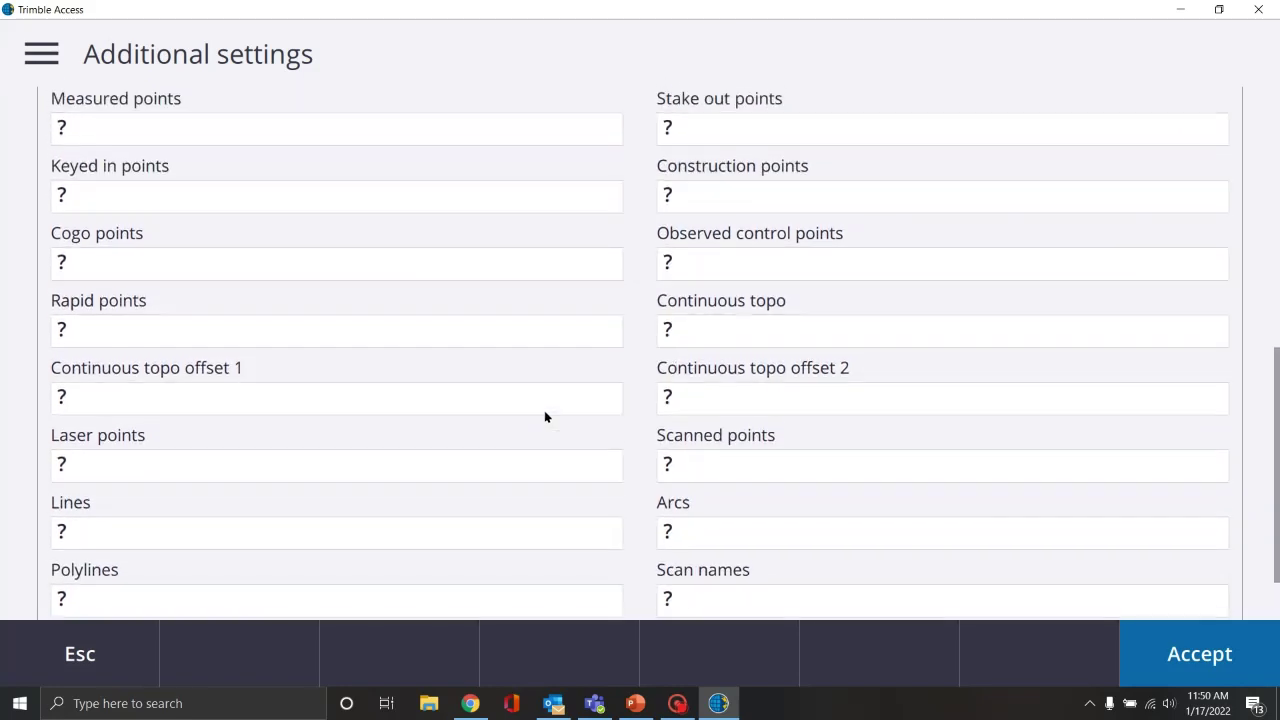
{"action": "scroll", "coordinate": [544, 416], "scroll_direction": "up", "scroll_amount": 2}
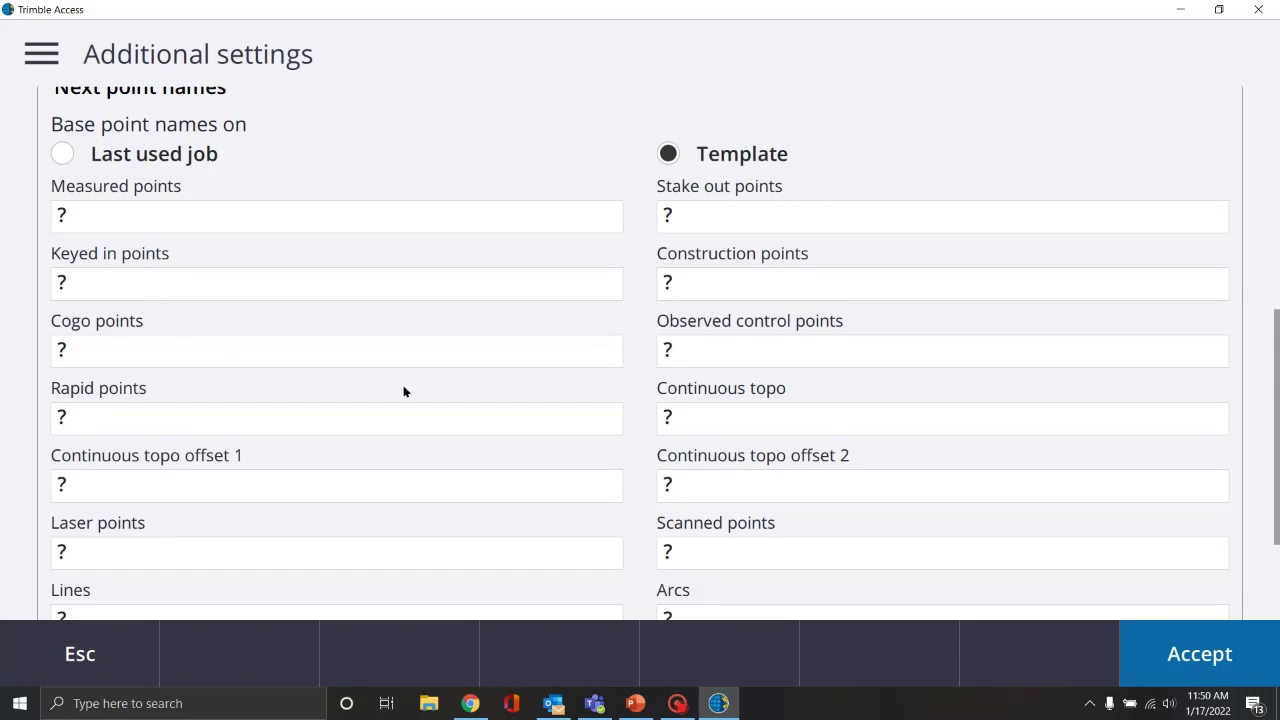
{"action": "scroll", "coordinate": [560, 490], "scroll_direction": "down", "scroll_amount": 2}
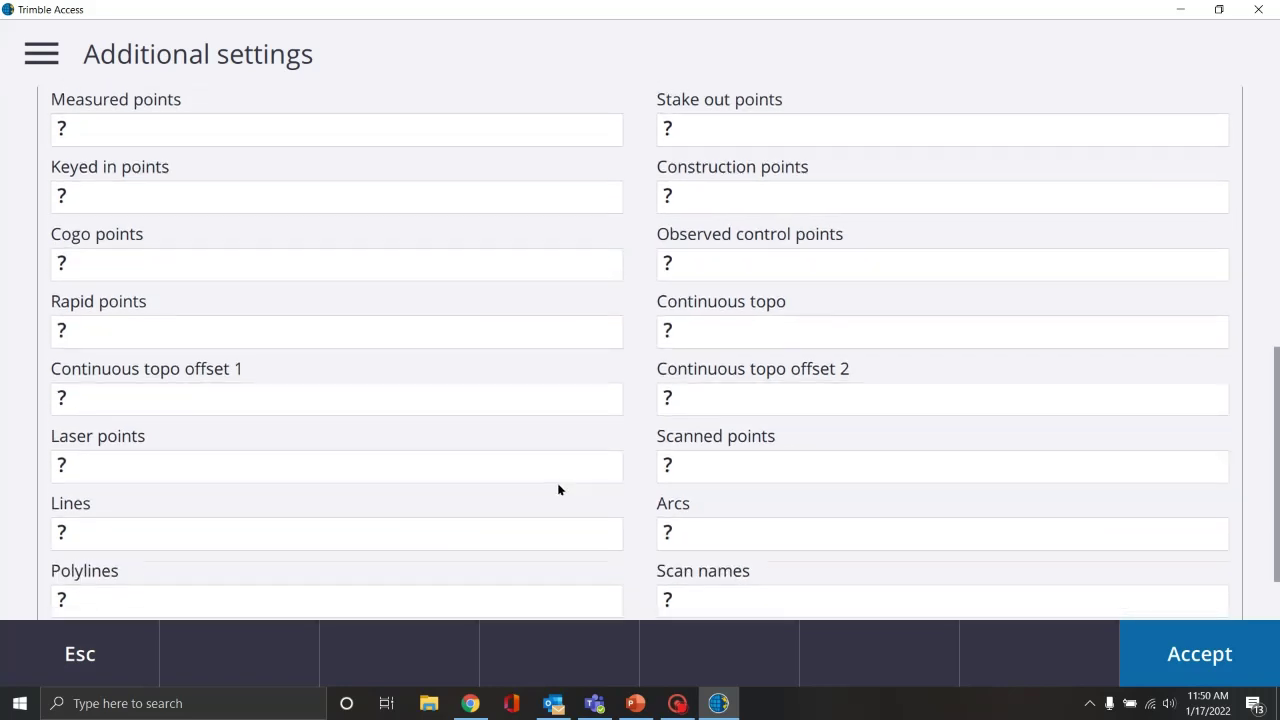
{"action": "scroll", "coordinate": [555, 485], "scroll_direction": "down", "scroll_amount": 2}
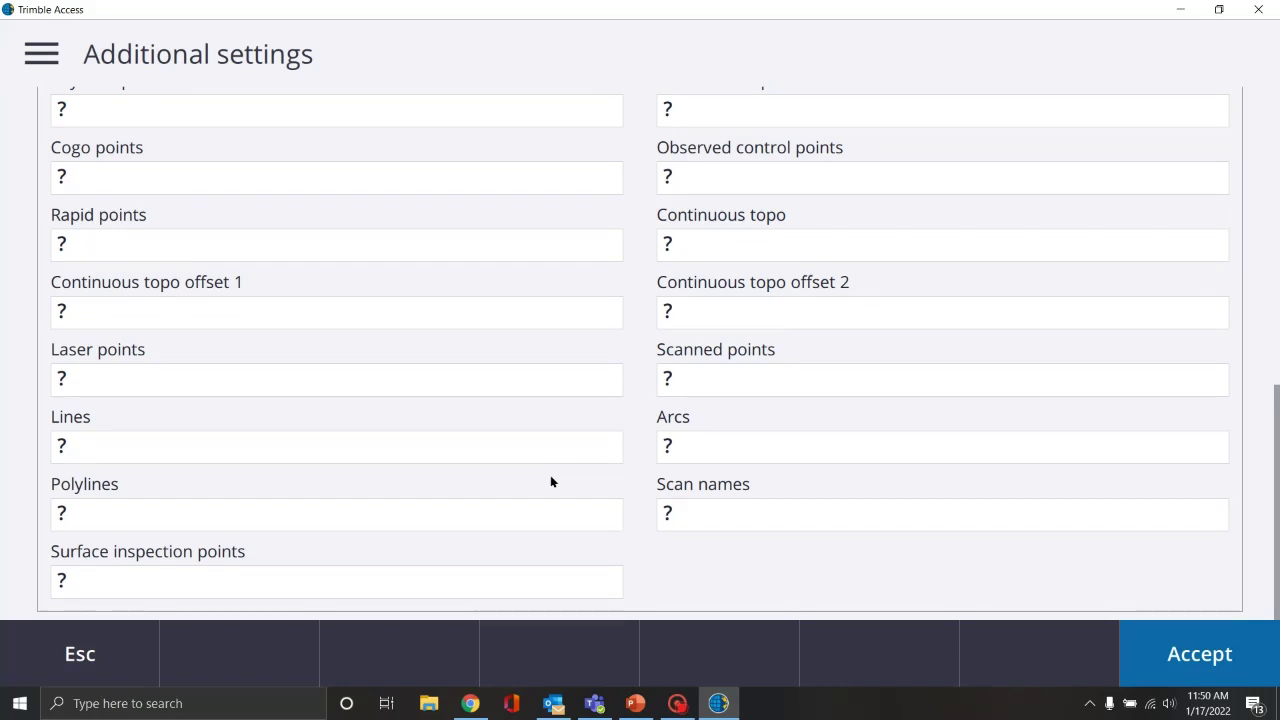
{"action": "left_click", "coordinate": [88, 658]}
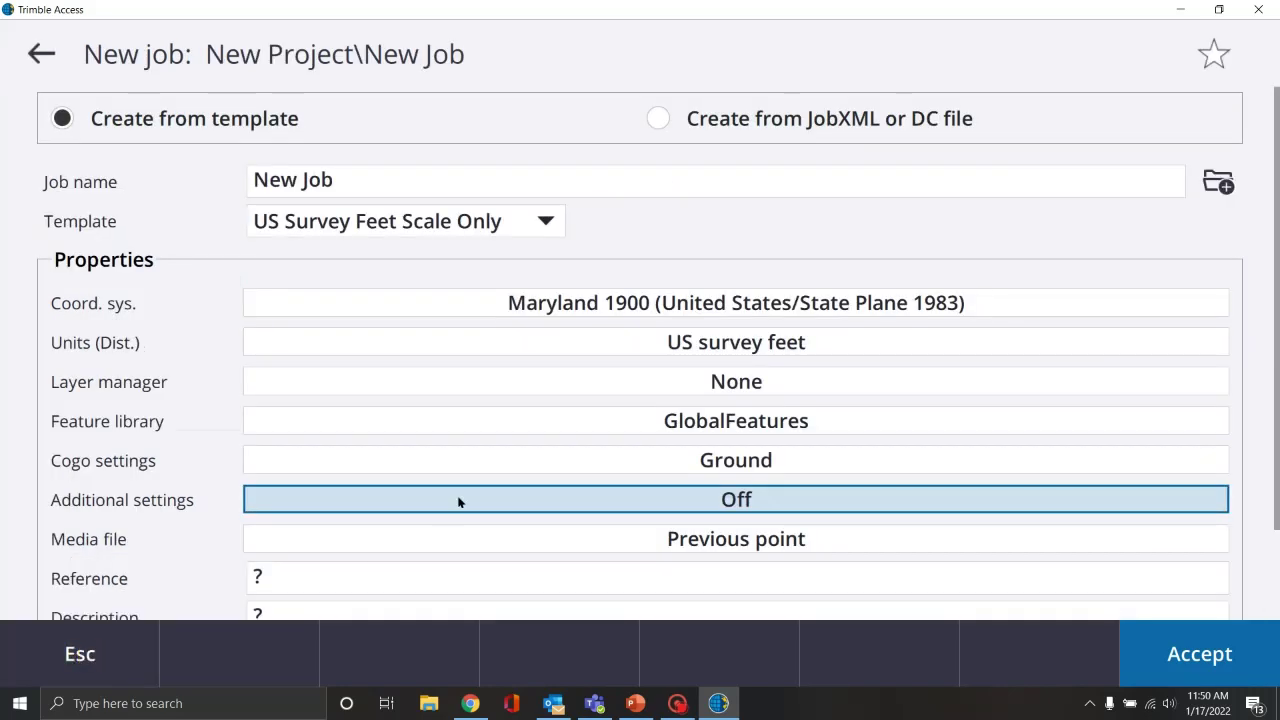
View the Link to choices in the job's media file settings without changing the selection.
{"action": "scroll", "coordinate": [460, 495], "scroll_direction": "down", "scroll_amount": 2}
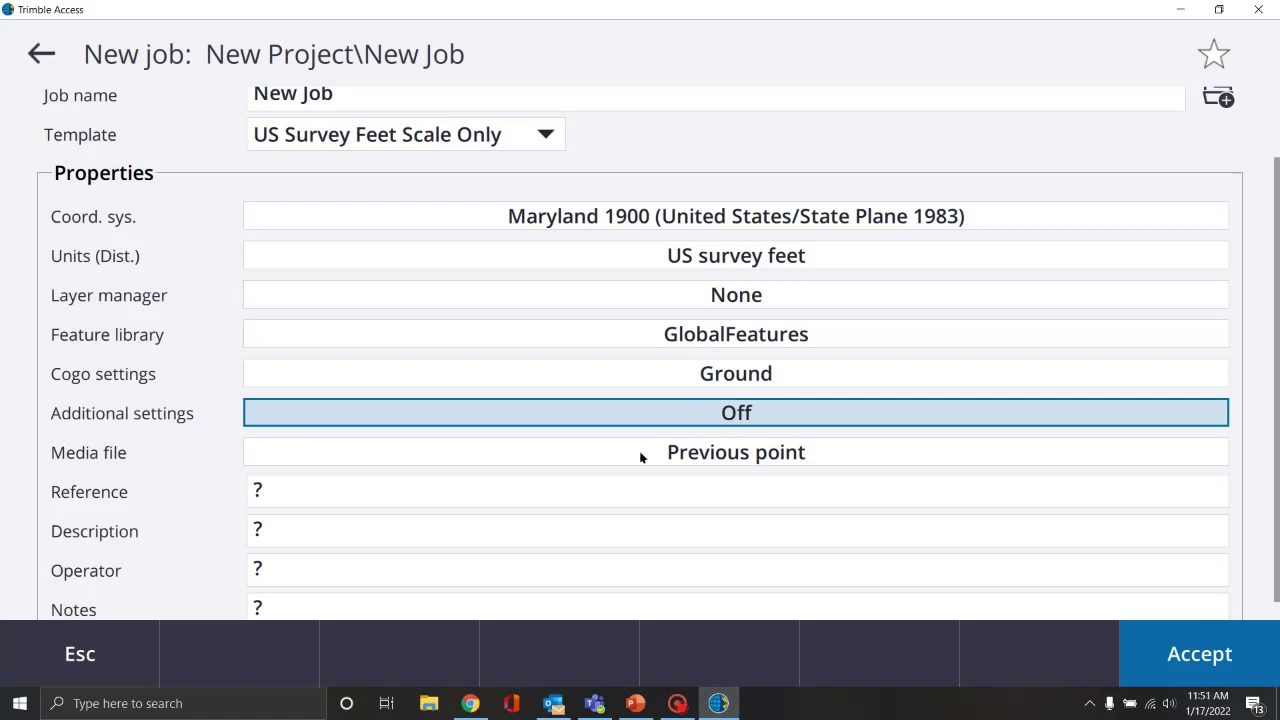
{"action": "left_click", "coordinate": [641, 457]}
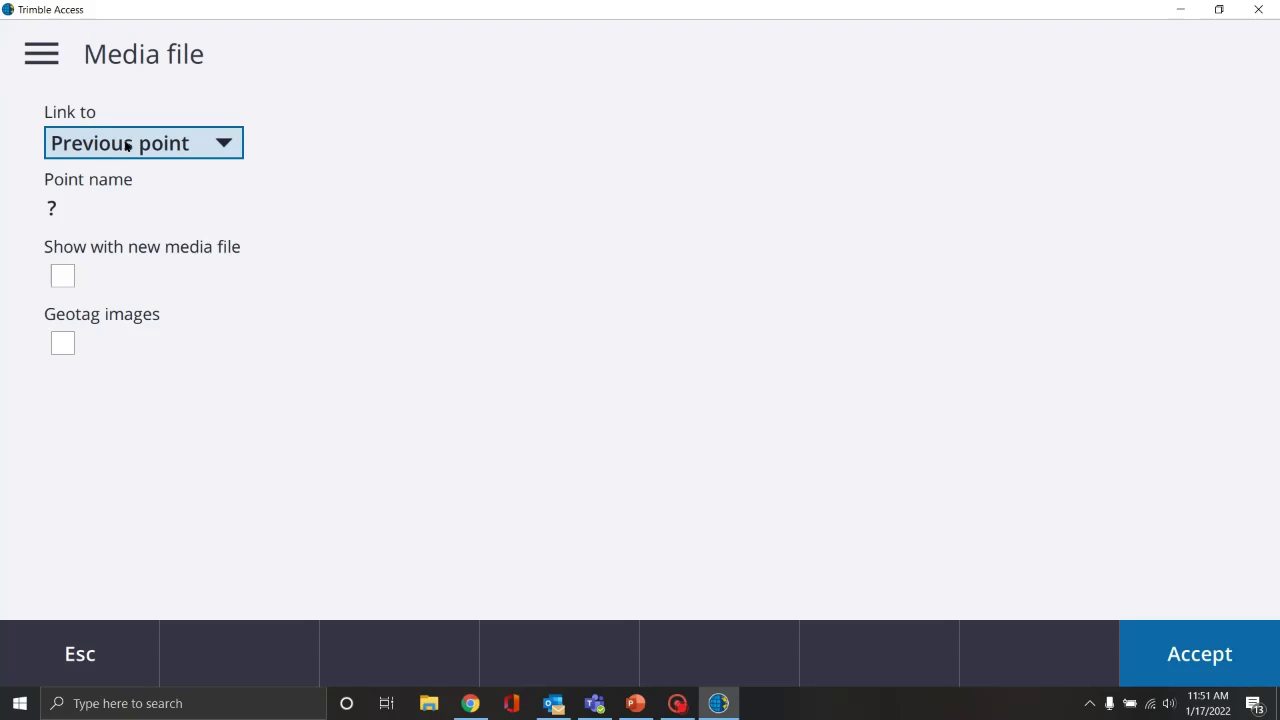
{"action": "left_click", "coordinate": [221, 143]}
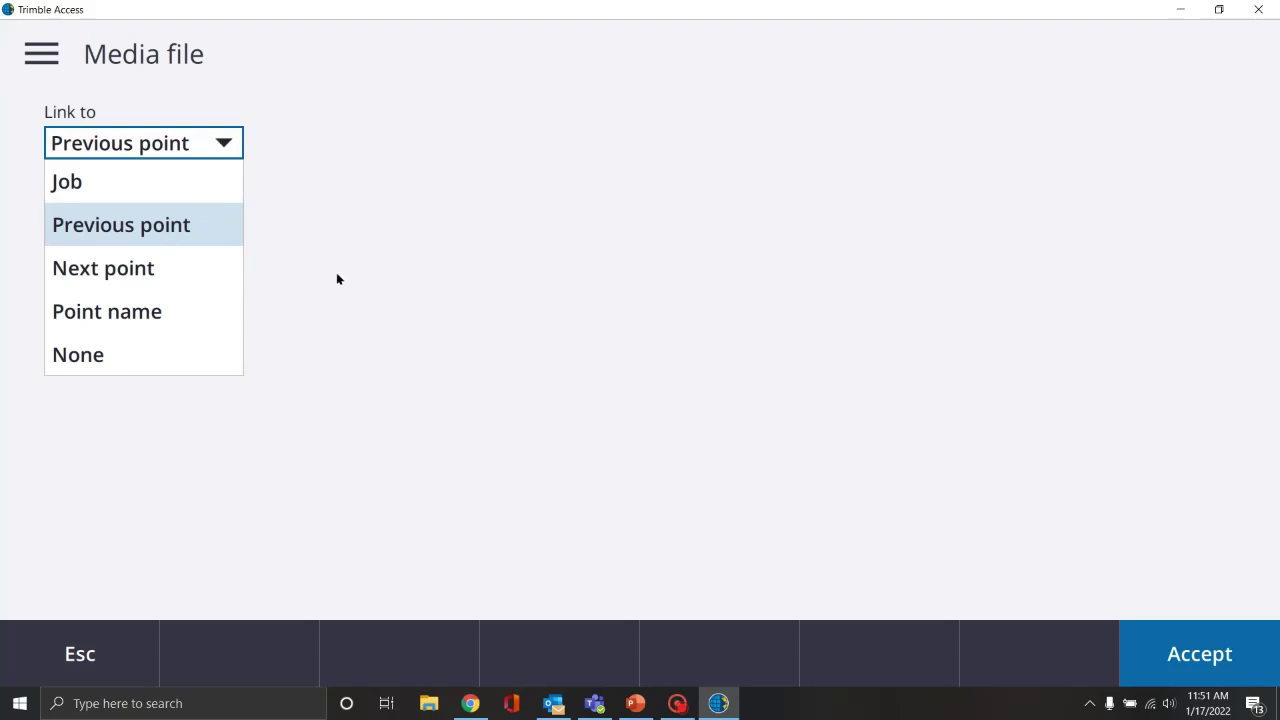
{"action": "left_click", "coordinate": [429, 392]}
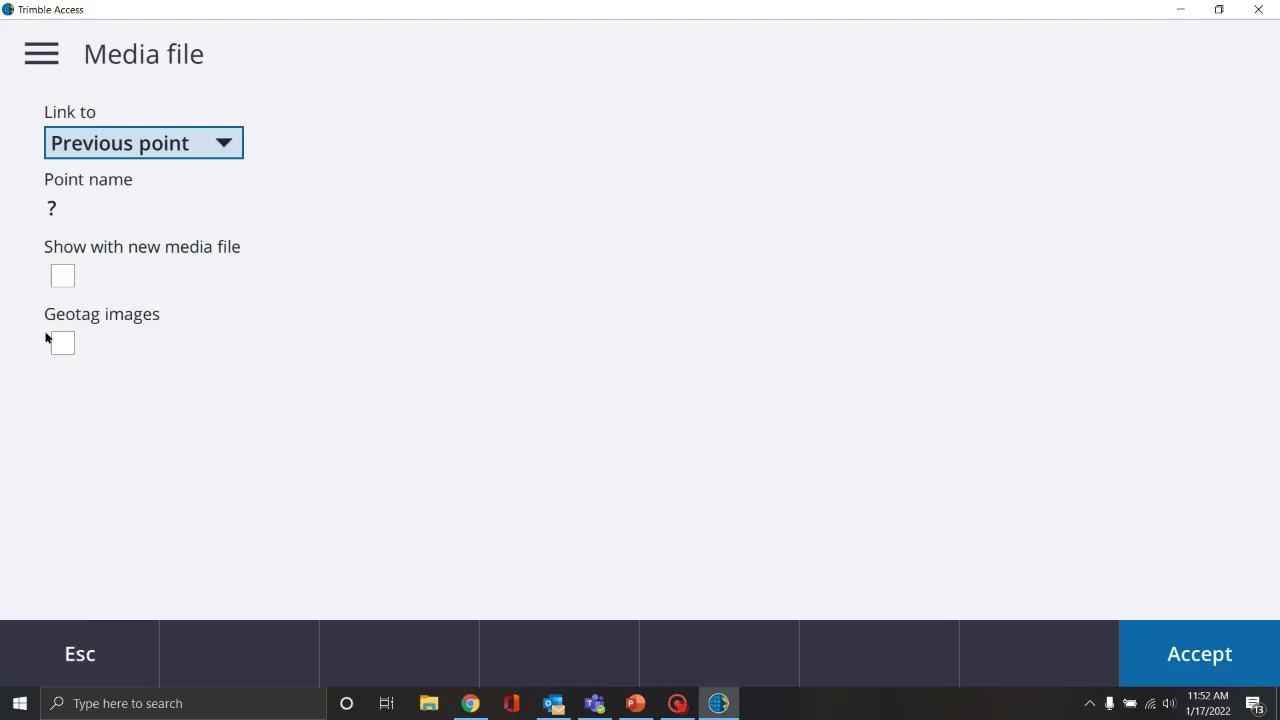
Try the Geotag images option, switch it off again and abandon the media file changes.
{"action": "left_click", "coordinate": [120, 348]}
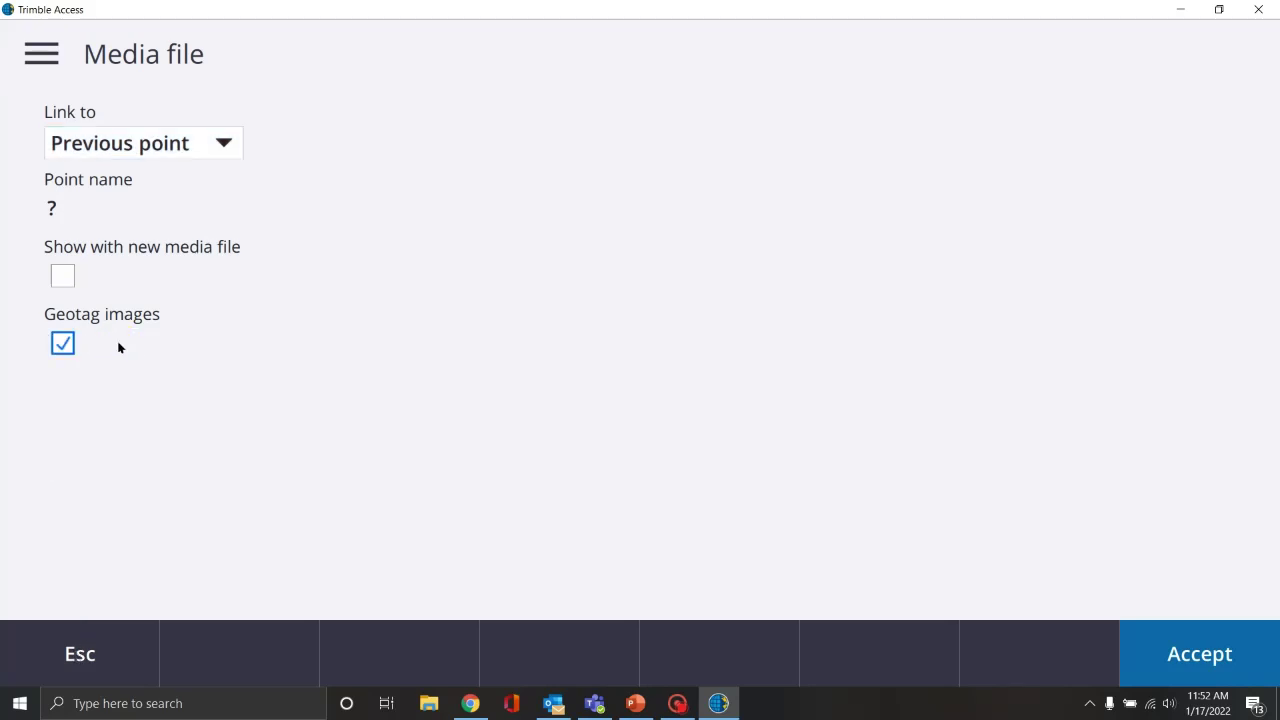
{"action": "left_click", "coordinate": [61, 345]}
{"action": "left_click", "coordinate": [99, 652]}
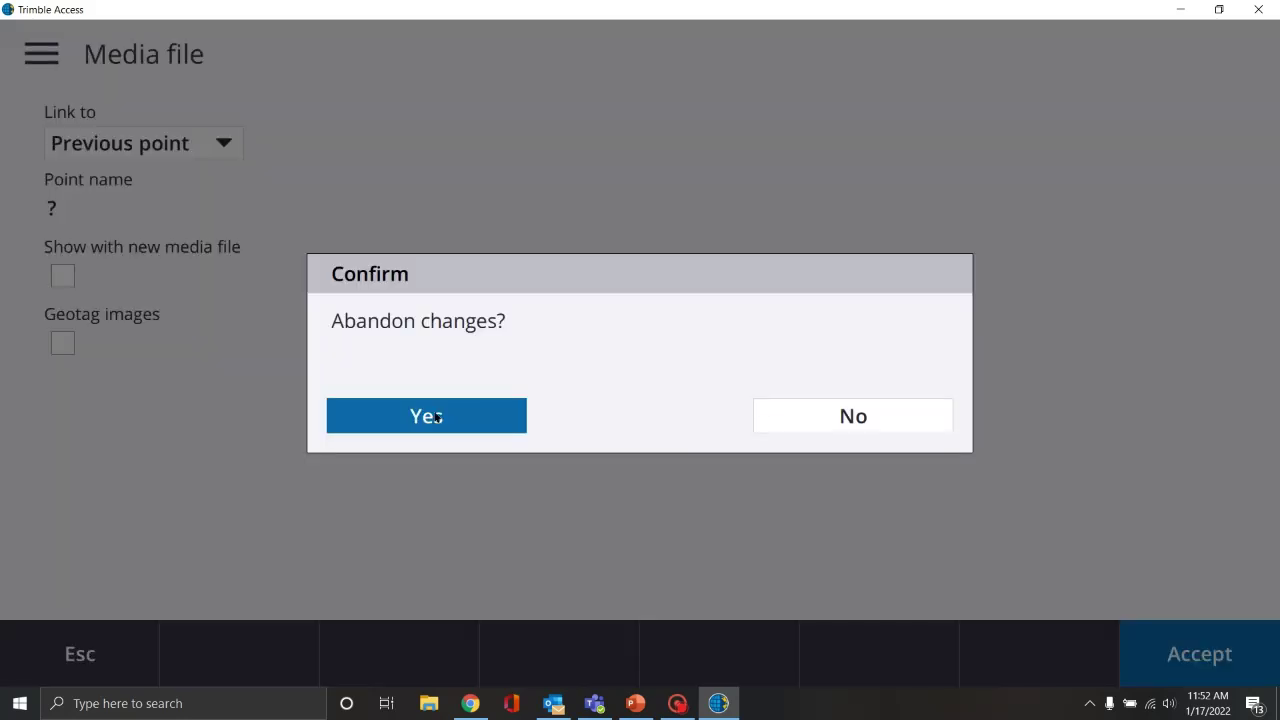
{"action": "left_click", "coordinate": [443, 414]}
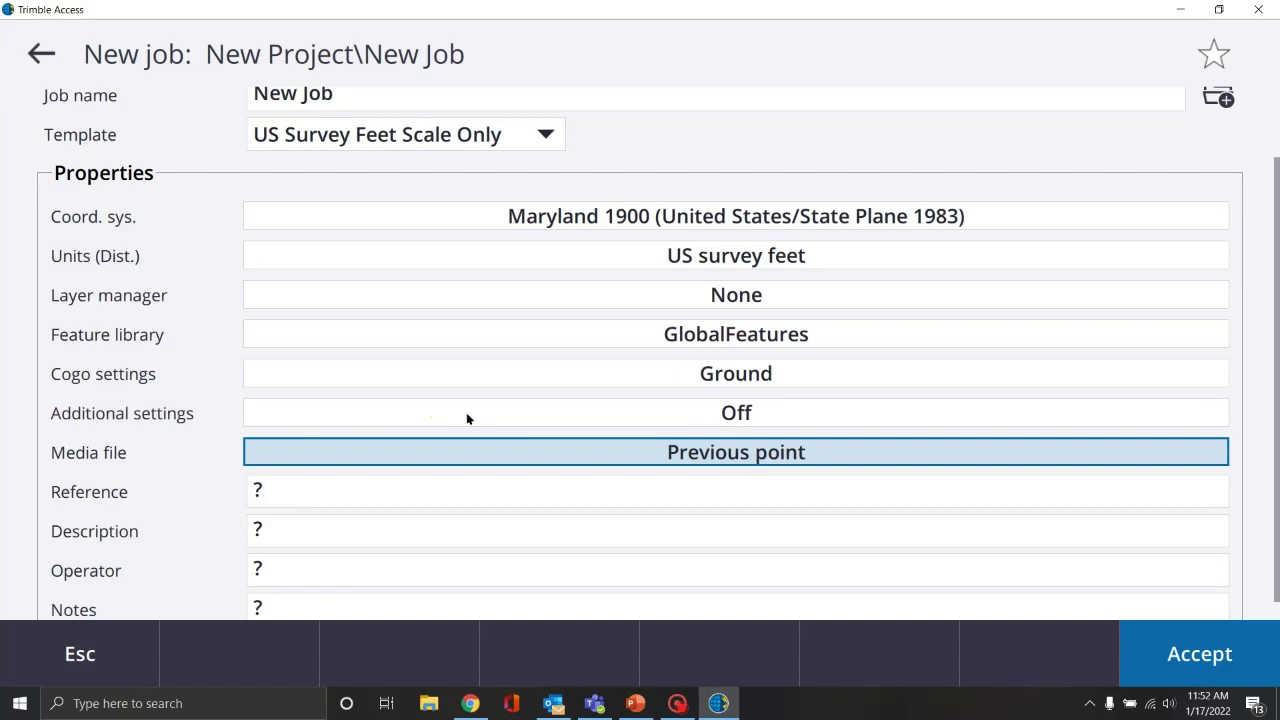
Check the remaining job properties and accept them to create the job New Job.
{"action": "scroll", "coordinate": [466, 418], "scroll_direction": "down", "scroll_amount": 1}
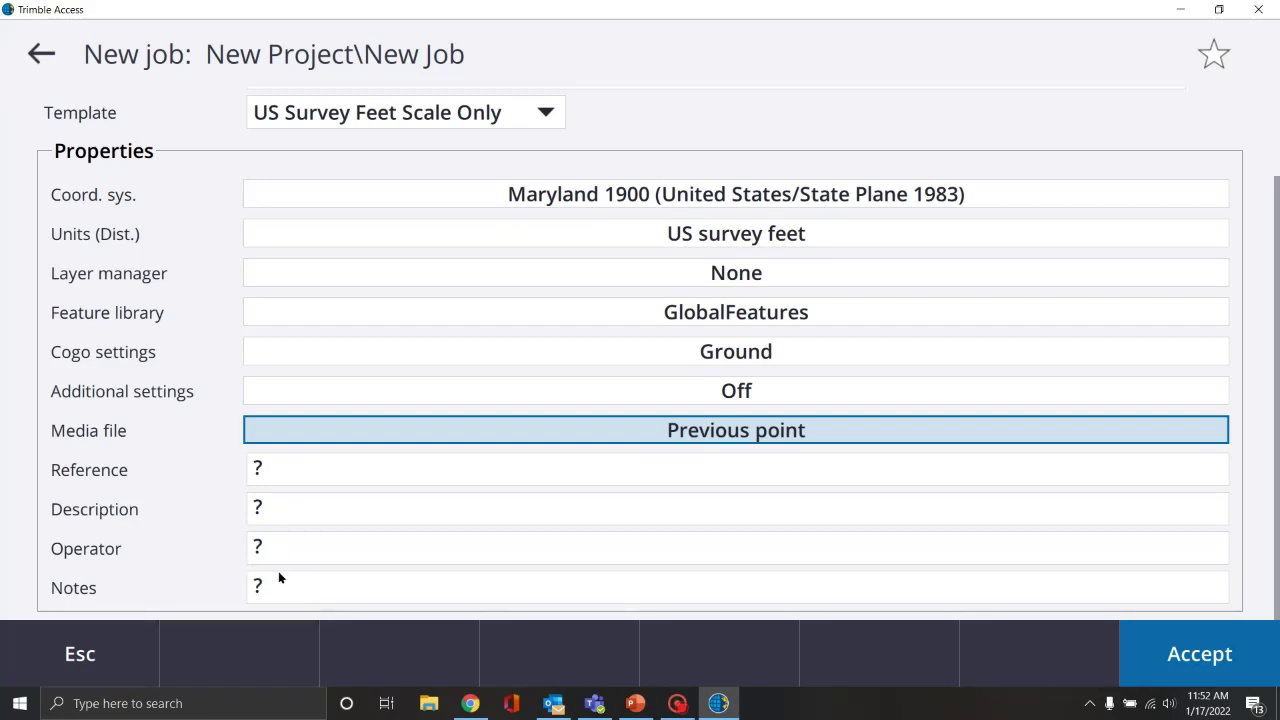
{"action": "scroll", "coordinate": [314, 568], "scroll_direction": "up", "scroll_amount": 1}
{"action": "scroll", "coordinate": [314, 568], "scroll_direction": "up", "scroll_amount": 3}
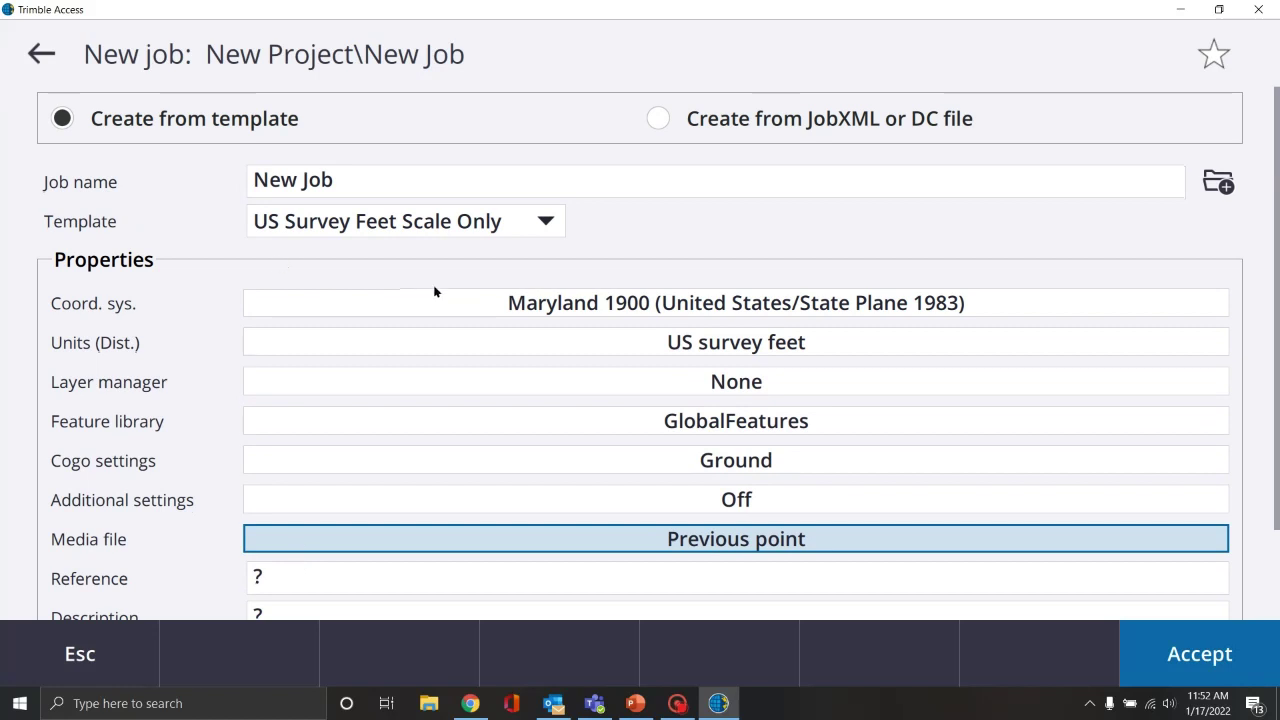
{"action": "scroll", "coordinate": [437, 289], "scroll_direction": "down", "scroll_amount": 3}
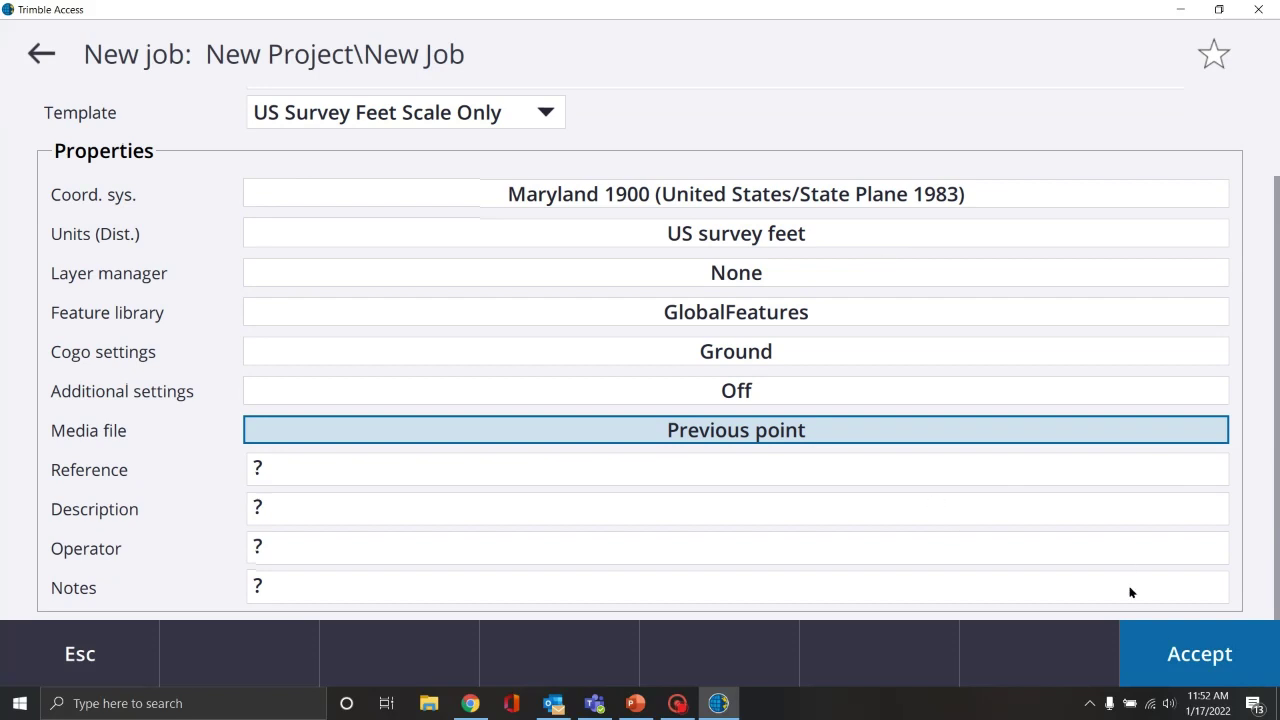
{"action": "left_click", "coordinate": [1188, 660]}
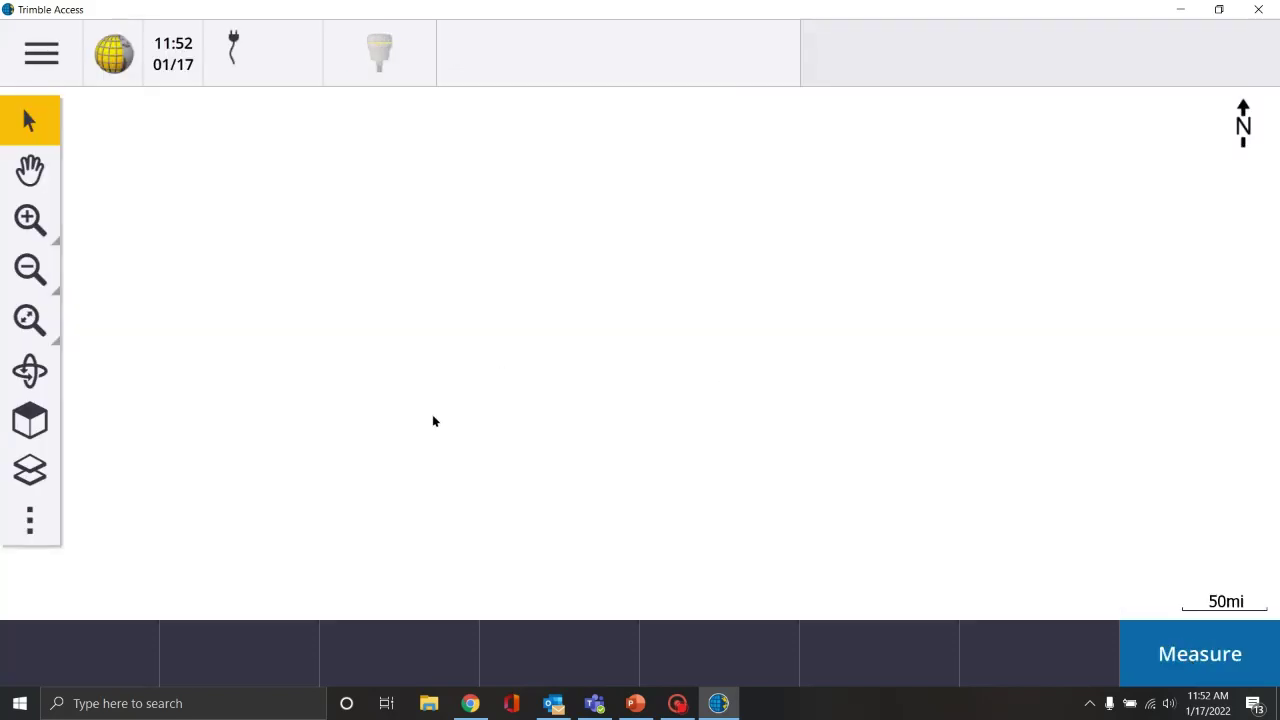
{"action": "left_click", "coordinate": [679, 701]}
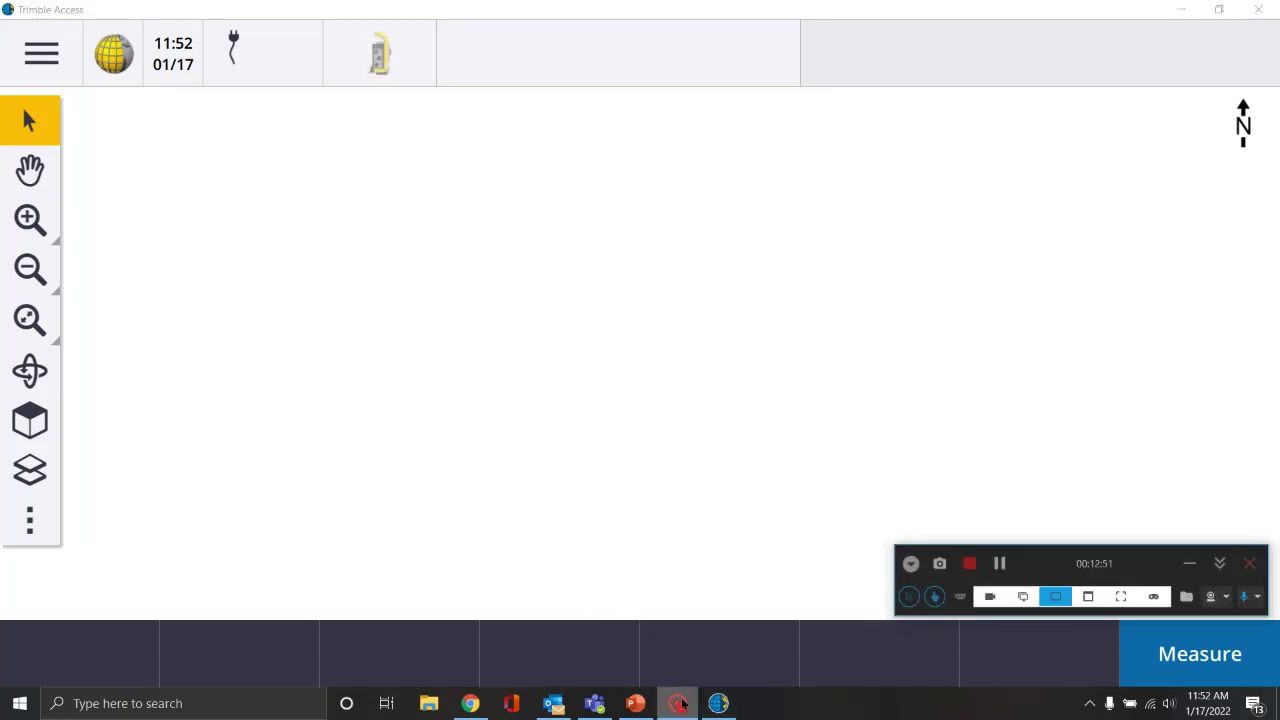